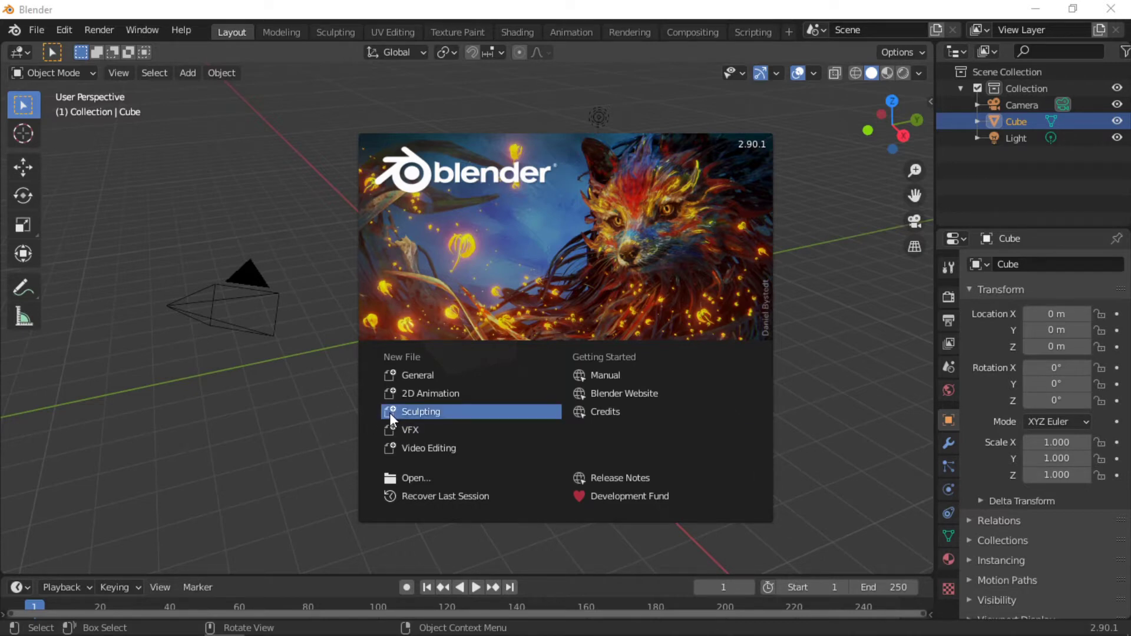
Start a new Video Editing project in Blender.
click(408, 450)
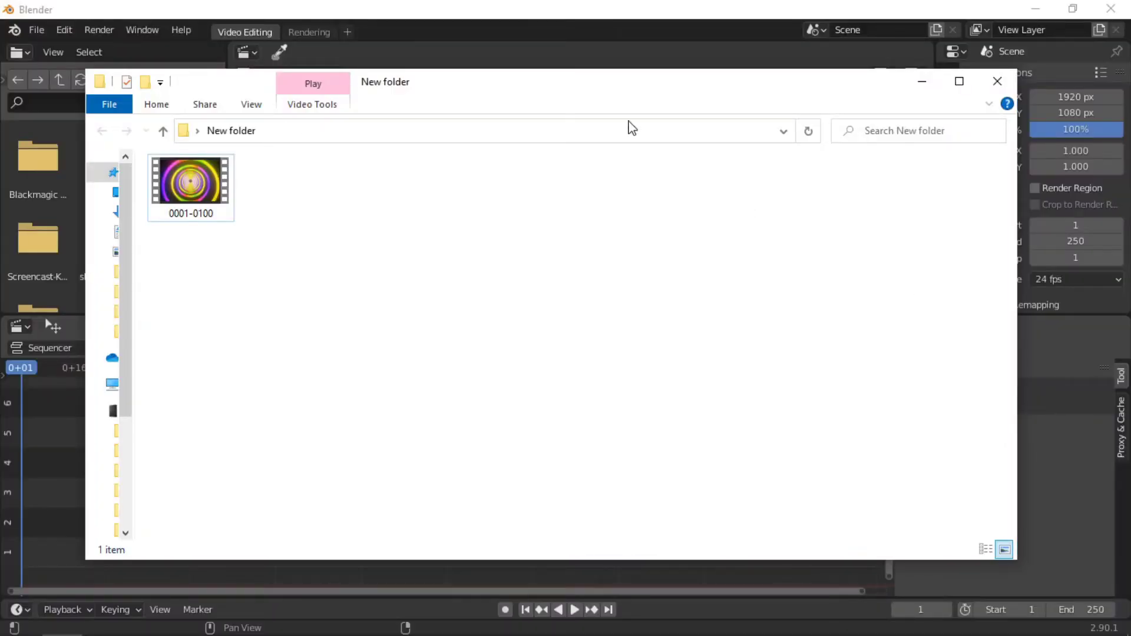
Drag 0001-0100.mp4 from Explorer onto sequencer channel 2, then minimize Explorer.
drag(617, 101, 794, 99)
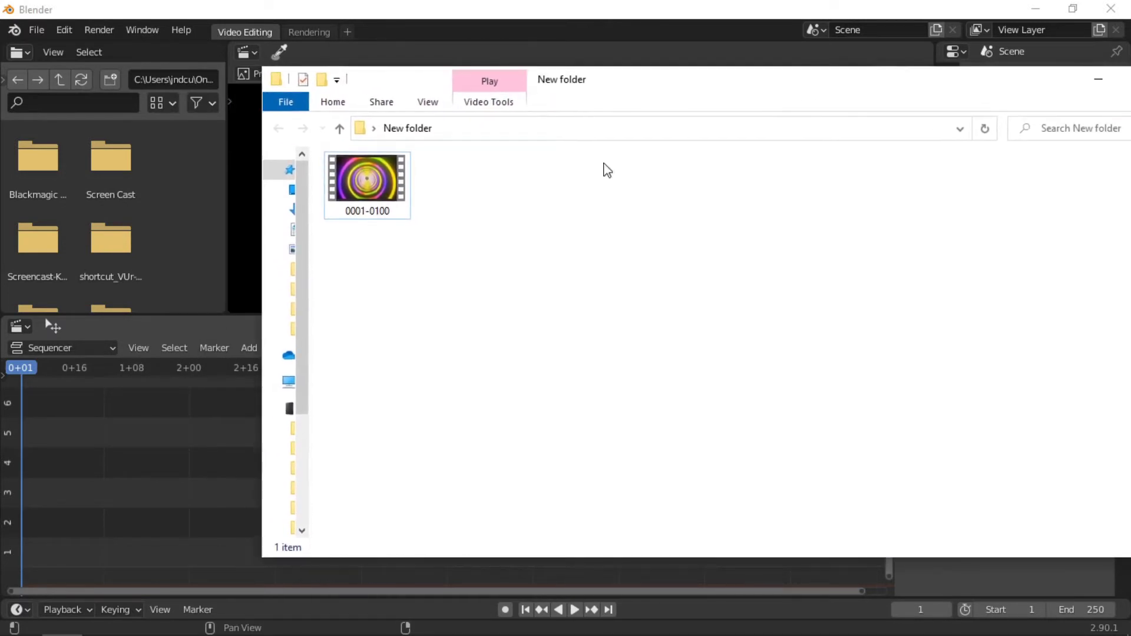
drag(384, 210, 91, 526)
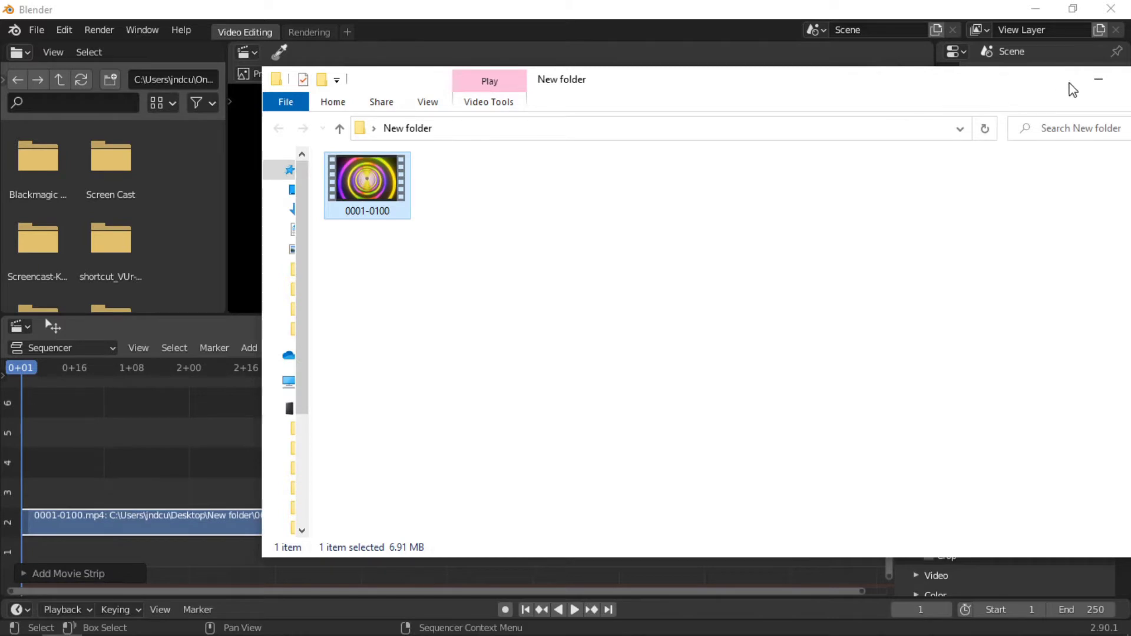
click(1098, 79)
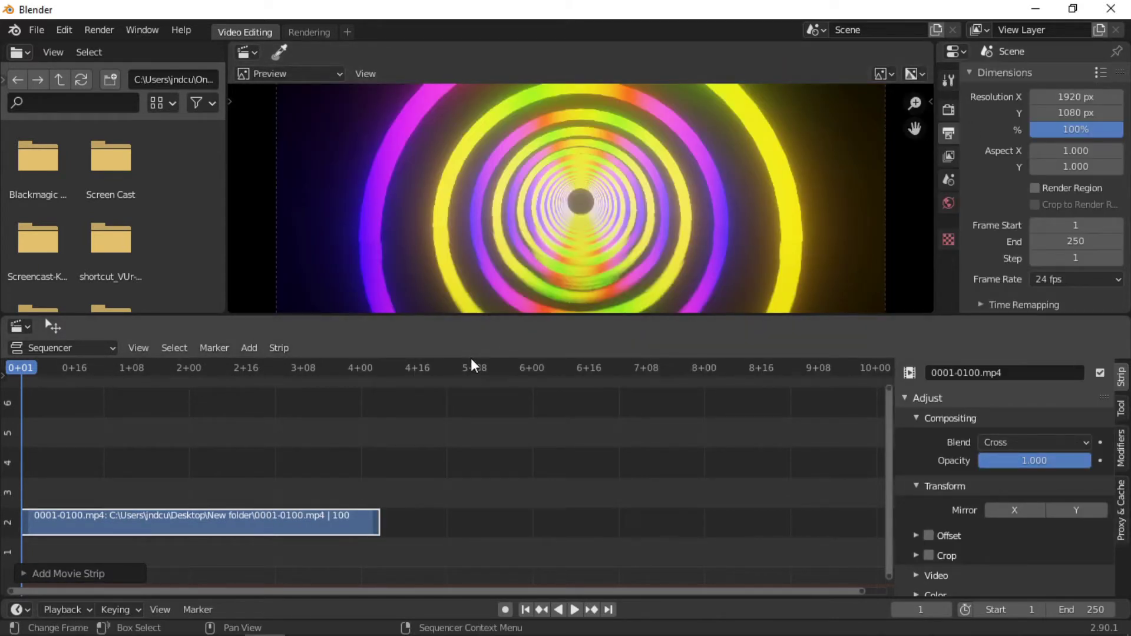
click(248, 349)
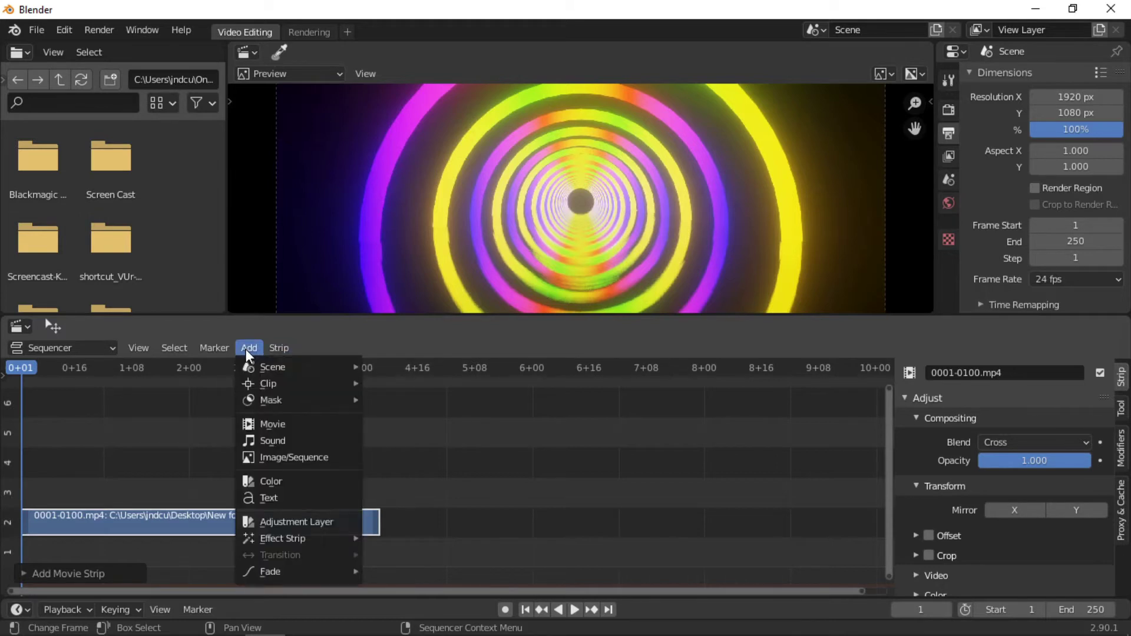
click(288, 425)
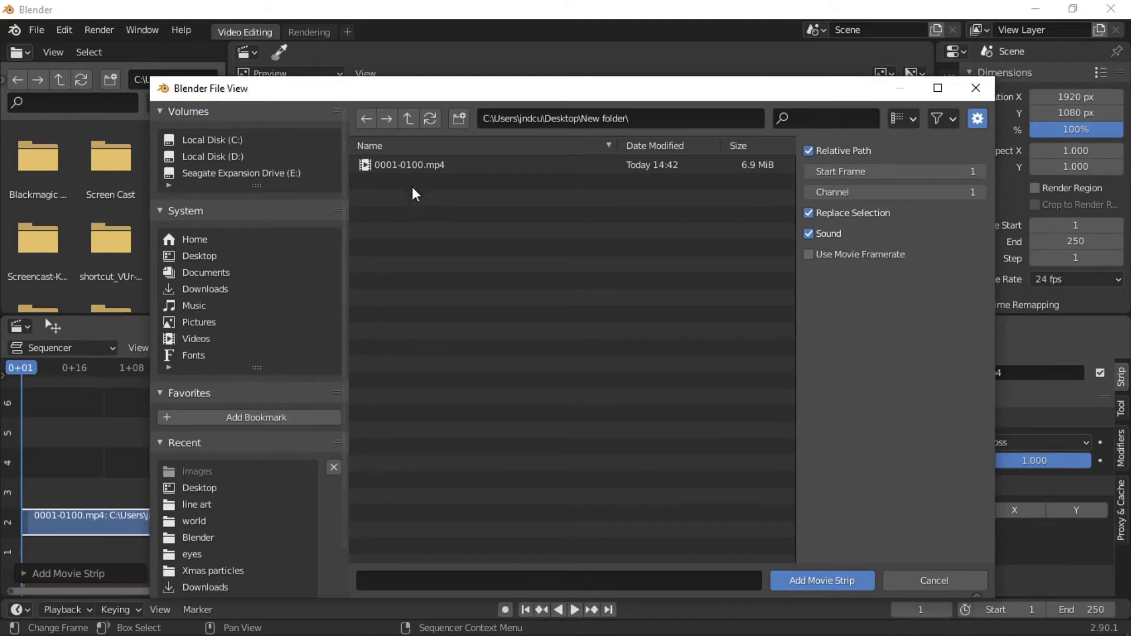
click(959, 583)
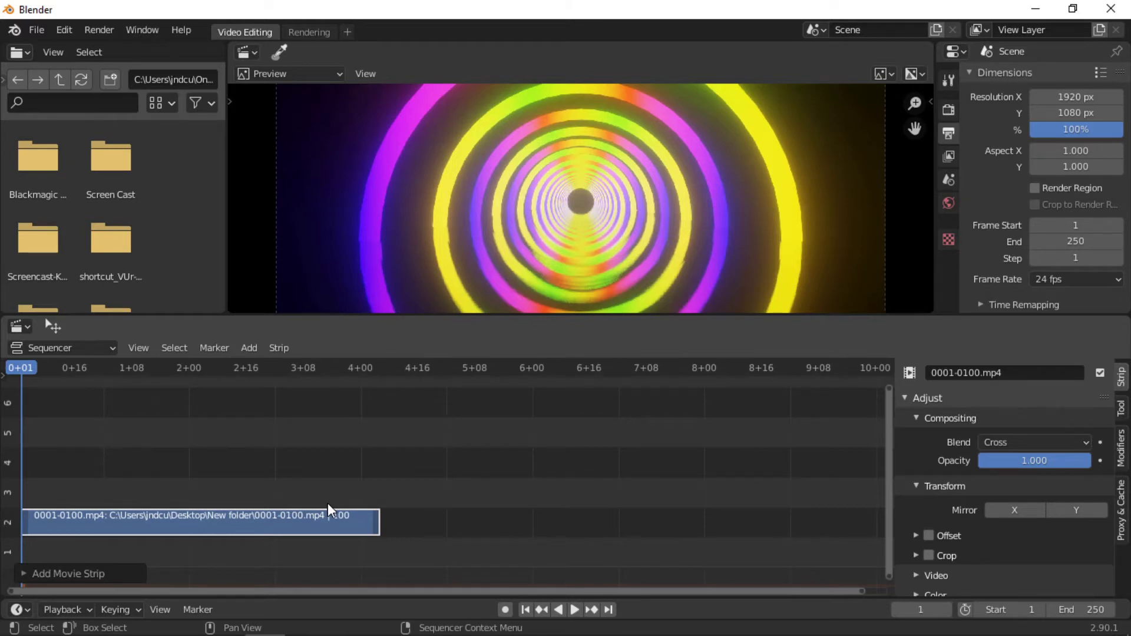
Duplicate the tunnel strip in doubling rounds (1, 2, then 4 copies) to reach eight strips.
scroll(478, 485, down, 5)
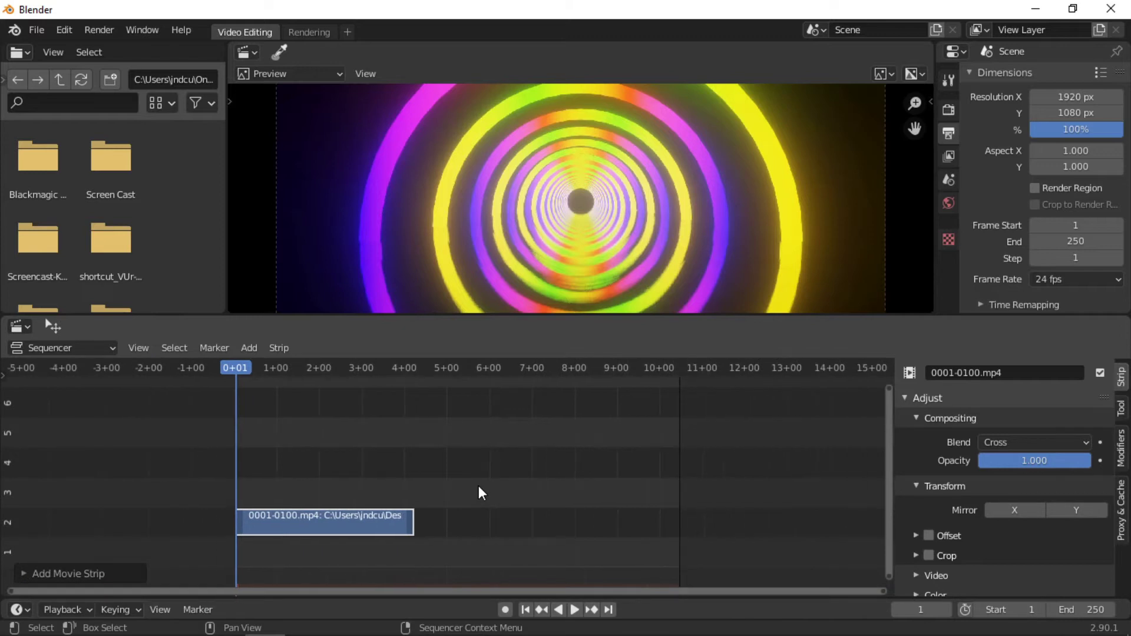
key(shift+d)
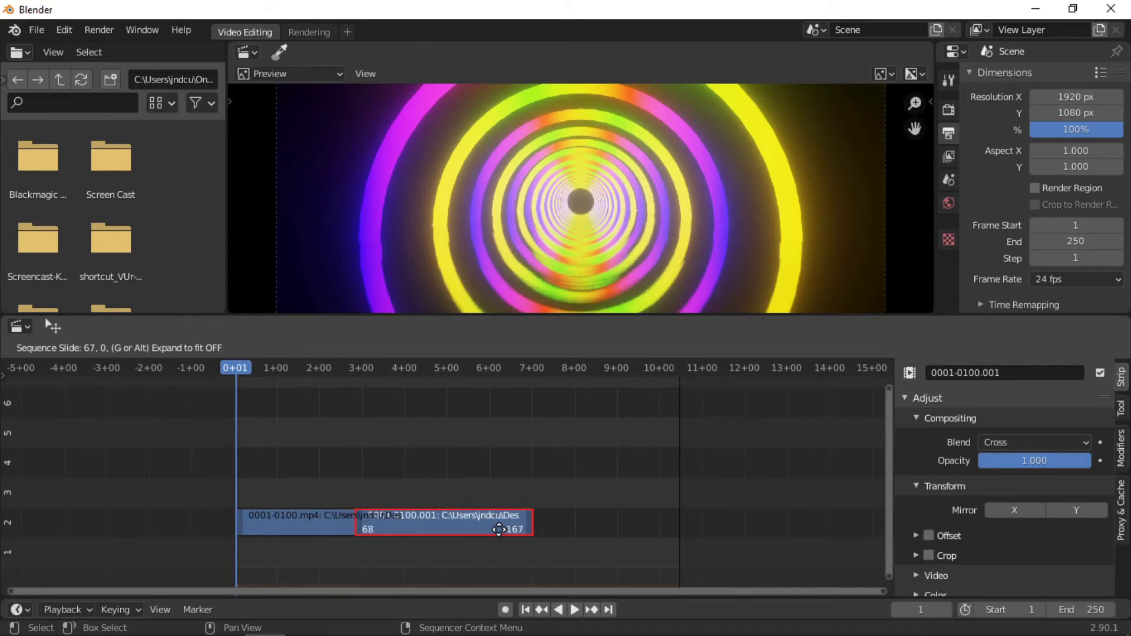
click(500, 530)
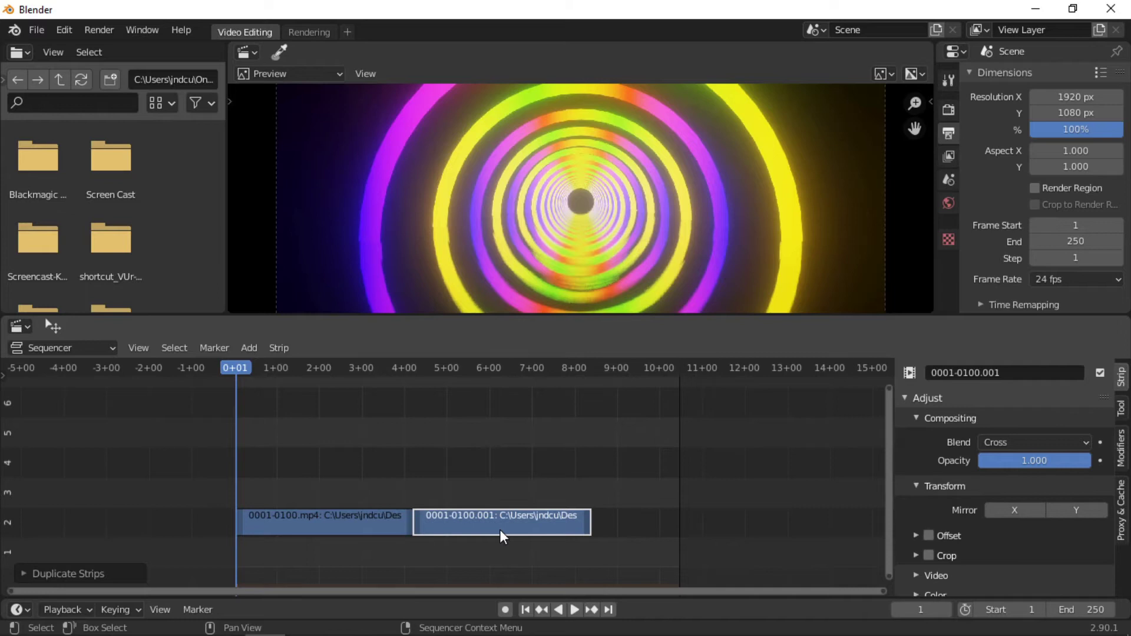
key(a)
key(a)
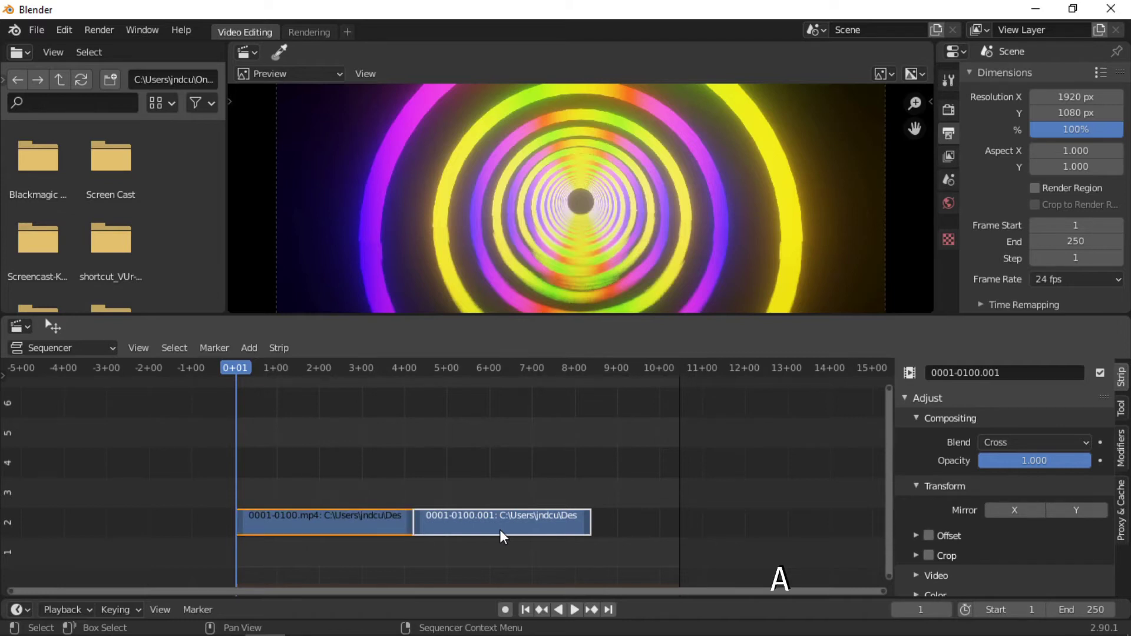
key(shift+d)
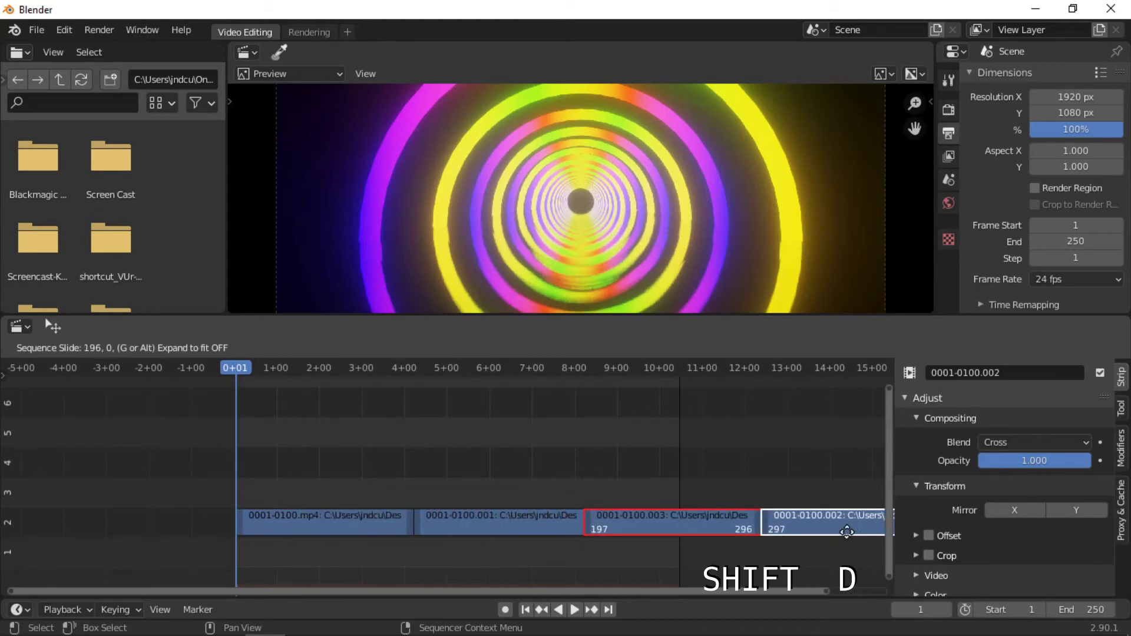
click(854, 528)
scroll(757, 513, down, 3)
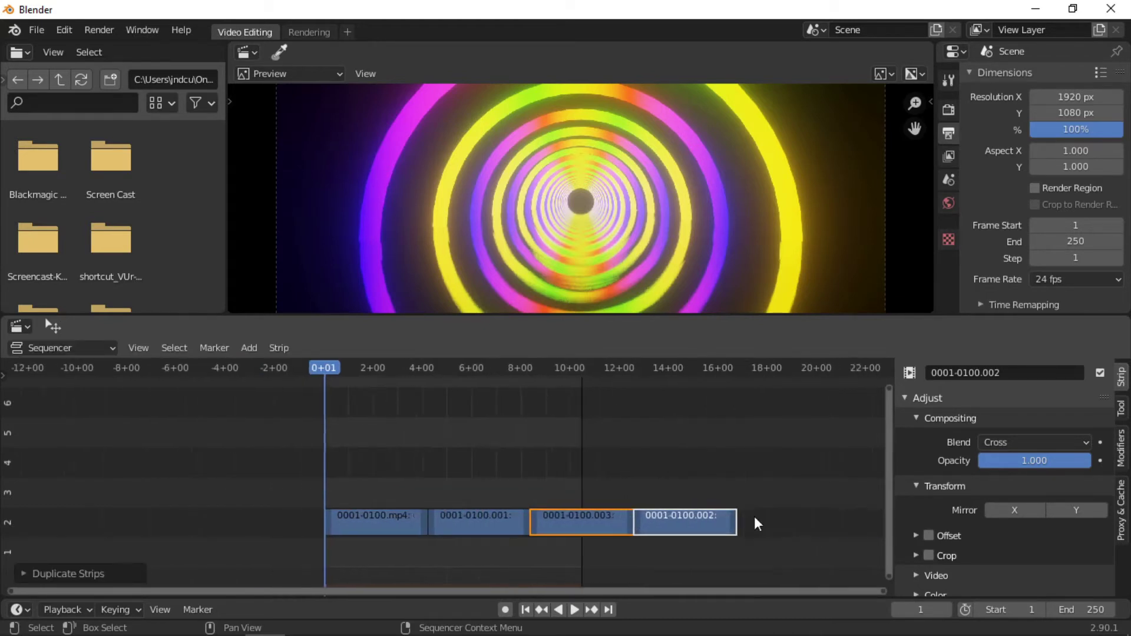
key(a)
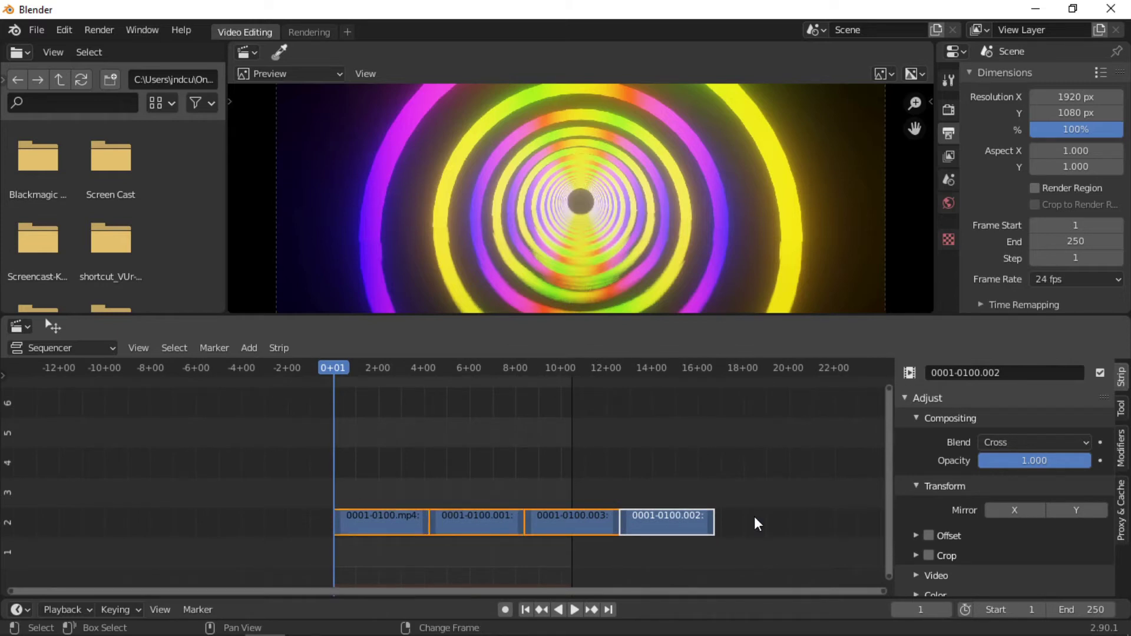
key(shift+d)
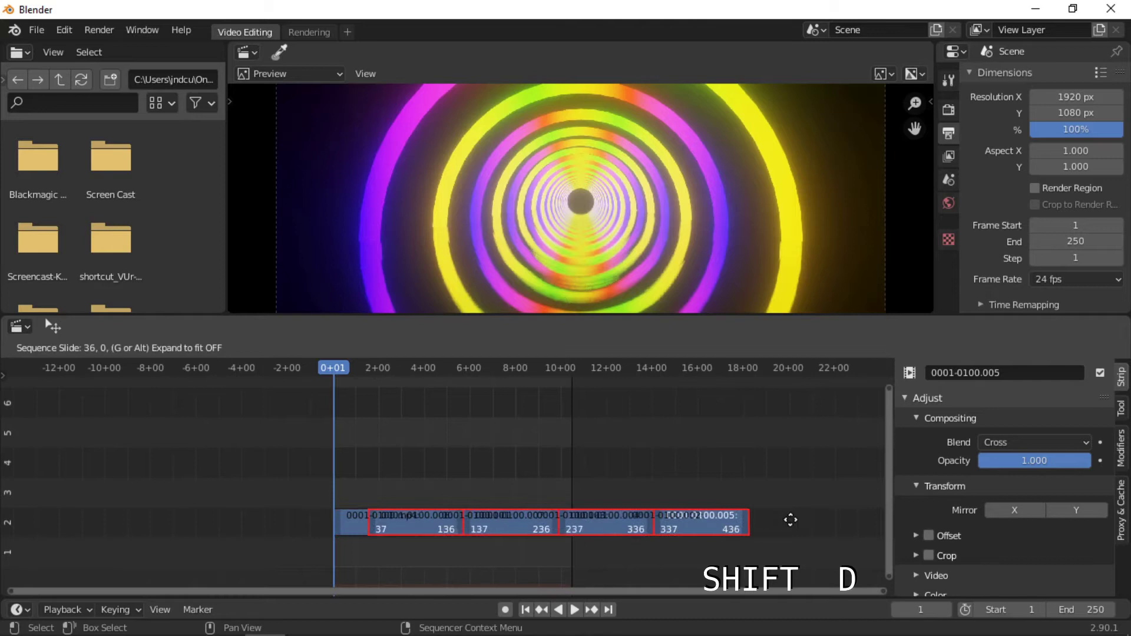
click(234, 515)
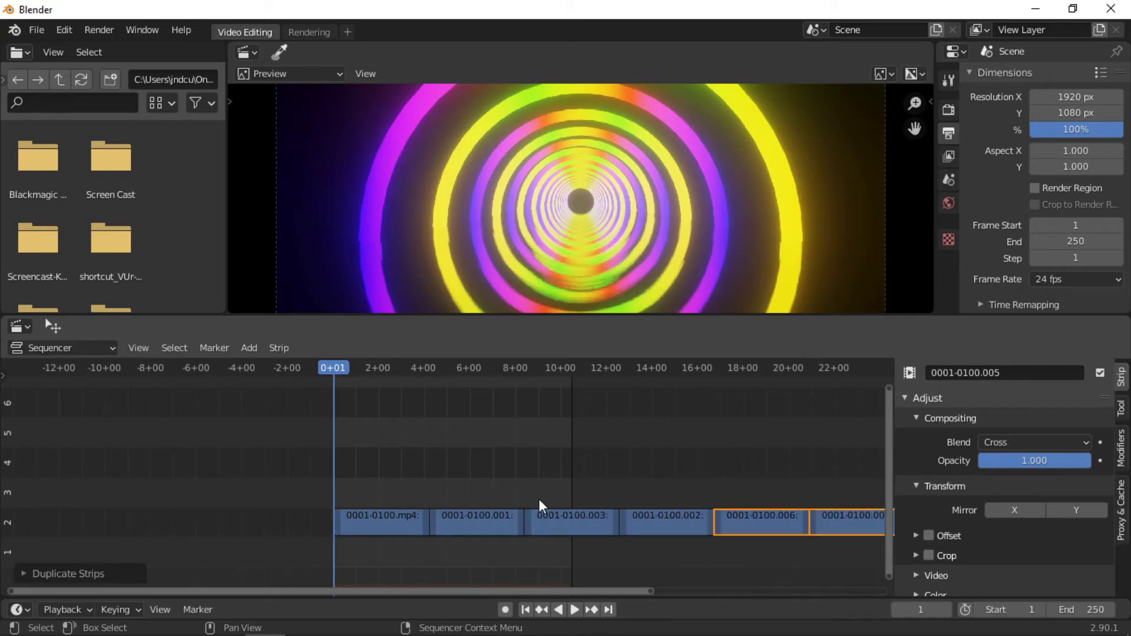
scroll(538, 499, down, 3)
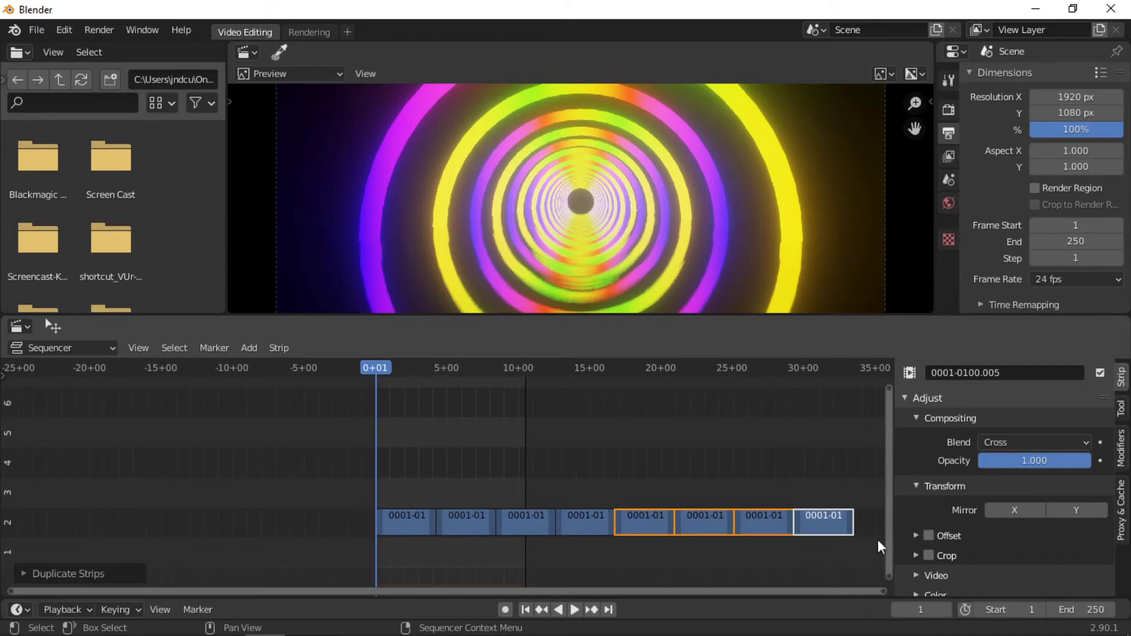
Set the scene end frame to 800 and play the looping tunnel to preview it.
click(1080, 608)
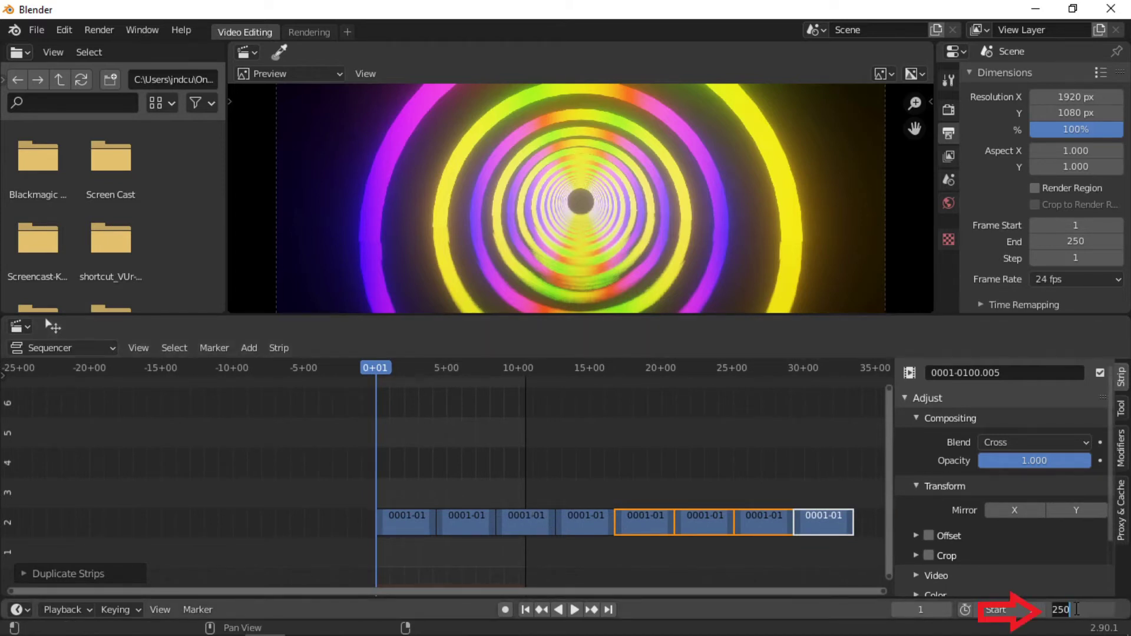
text(800)
key(Return)
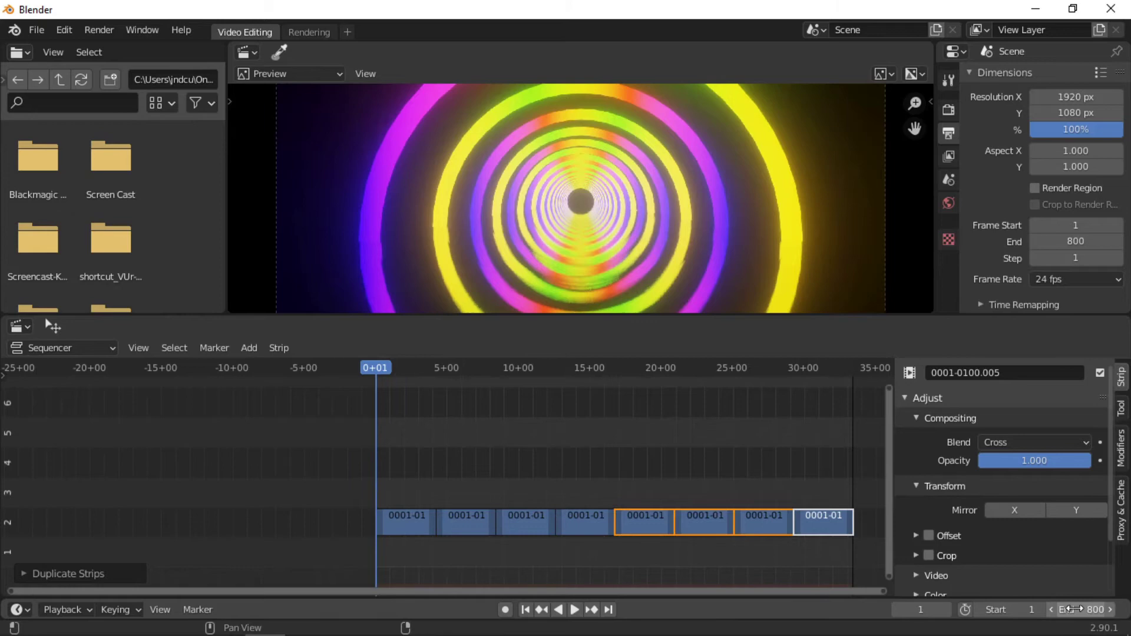
key(space)
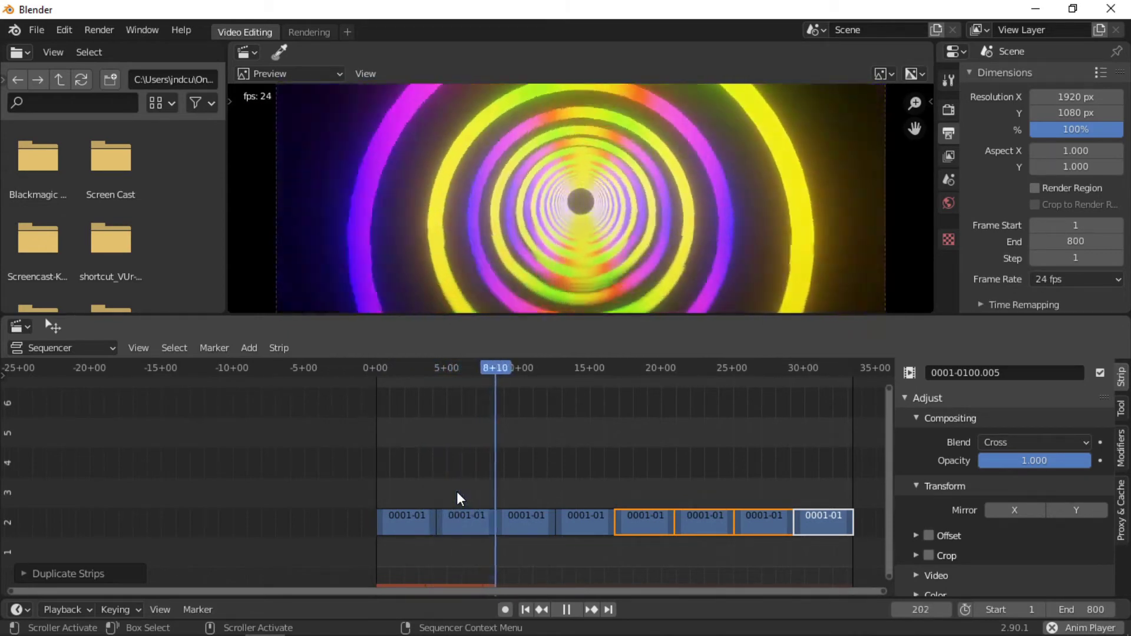
key(space)
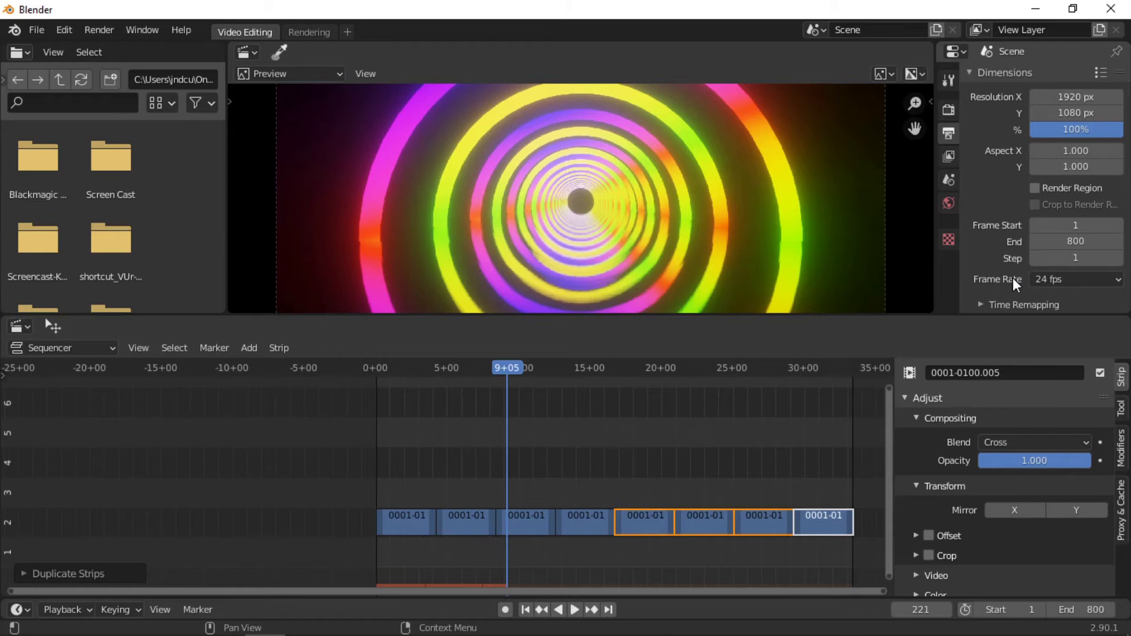
Set the render output folder to the Desktop and the file format to FFmpeg video.
scroll(1048, 232, down, 3)
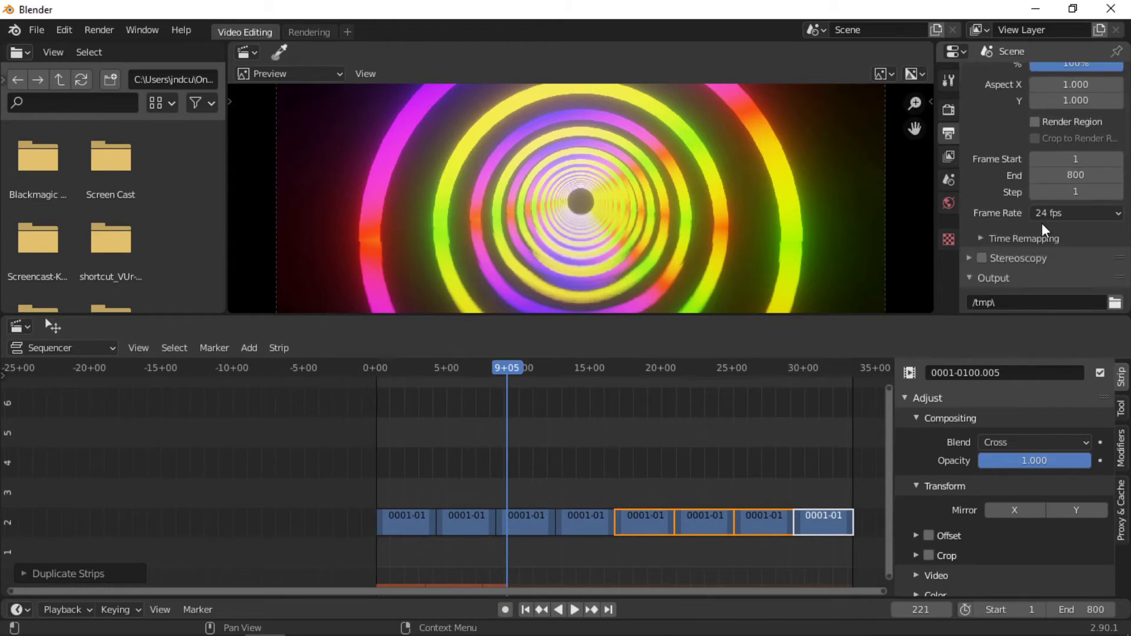
scroll(1042, 223, down, 3)
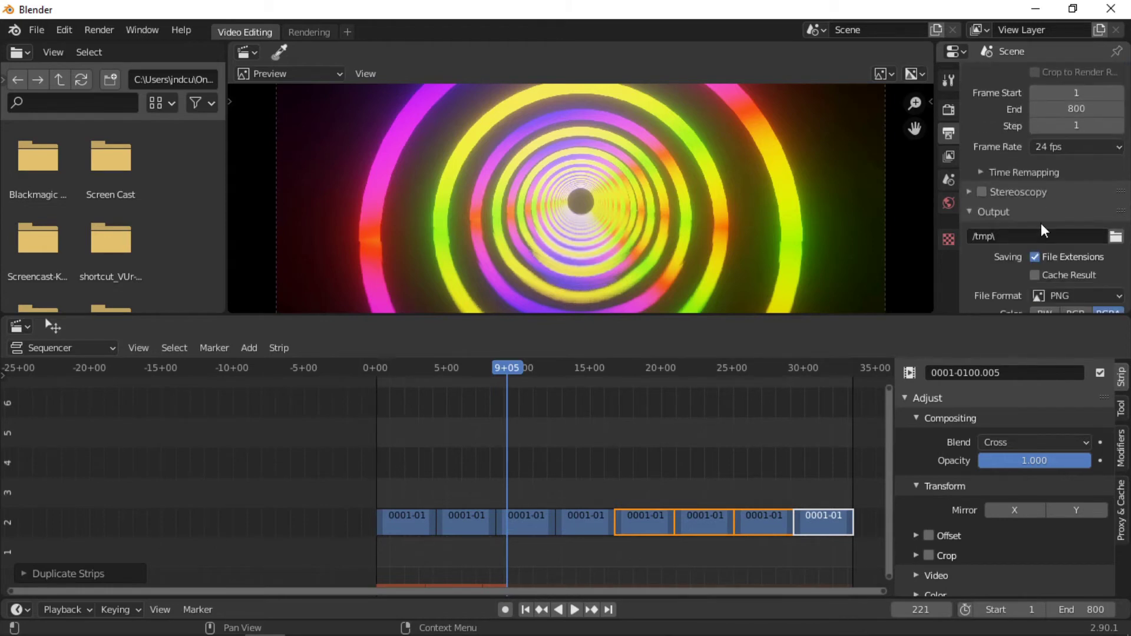
click(1115, 237)
scroll(1024, 261, down, 3)
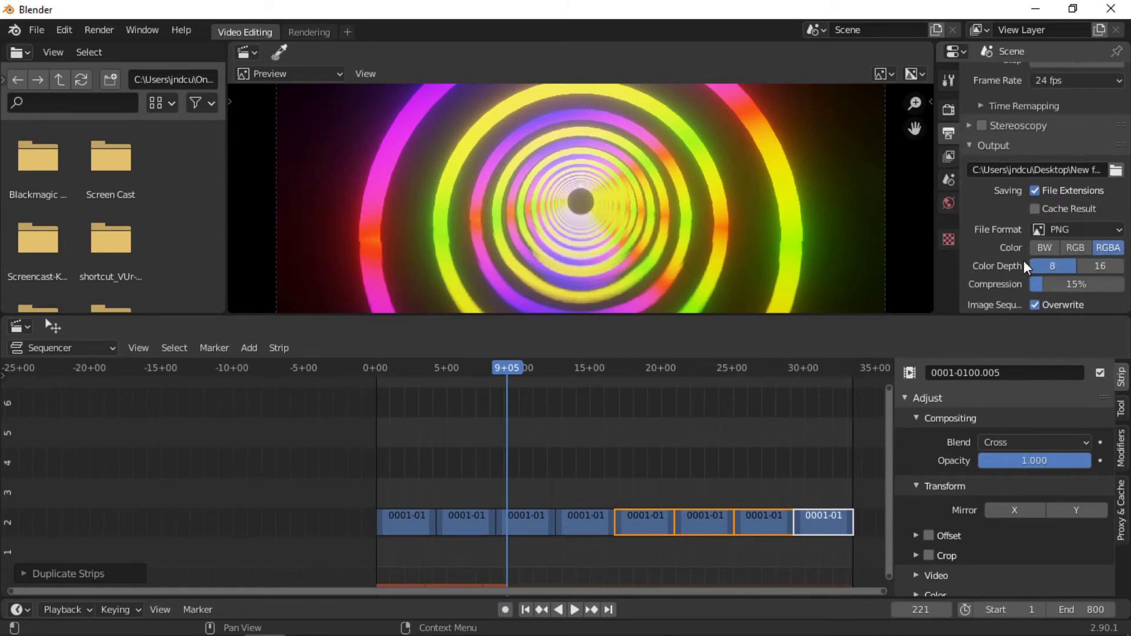
click(1080, 228)
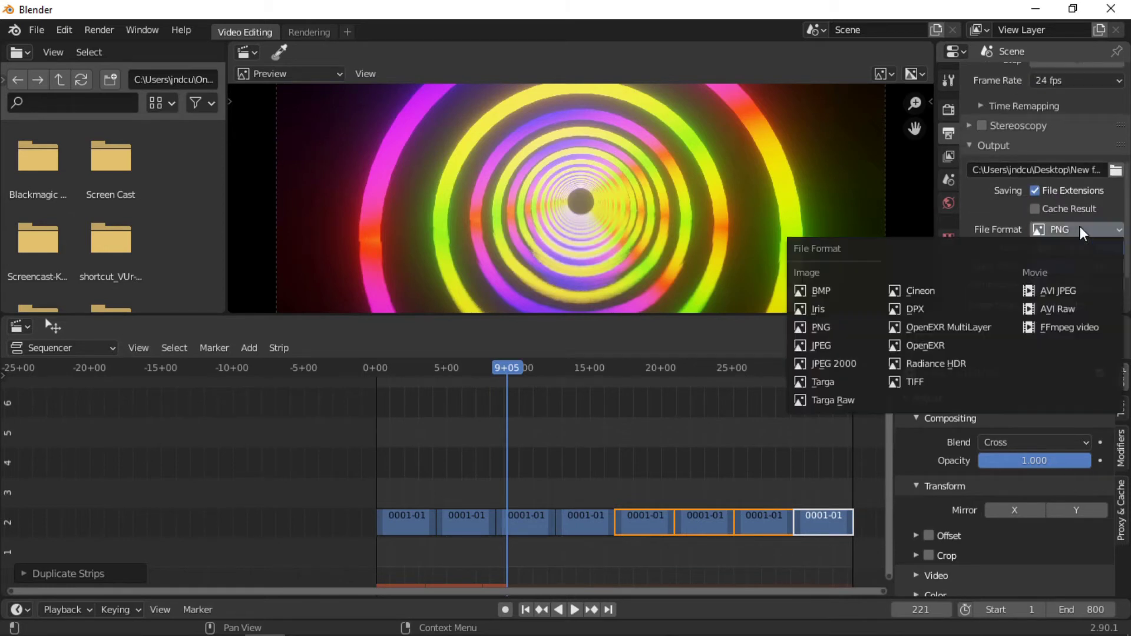
click(1067, 327)
Use an MPEG-4 container with Perceptually lossless quality, then render the animation.
scroll(1048, 229, down, 1)
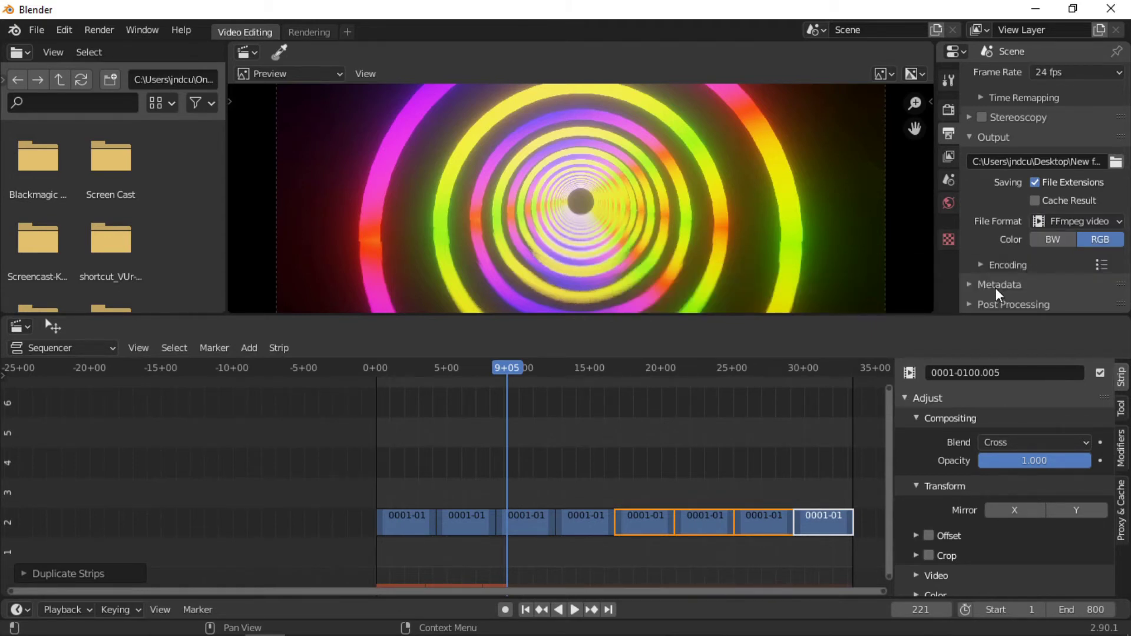
click(981, 265)
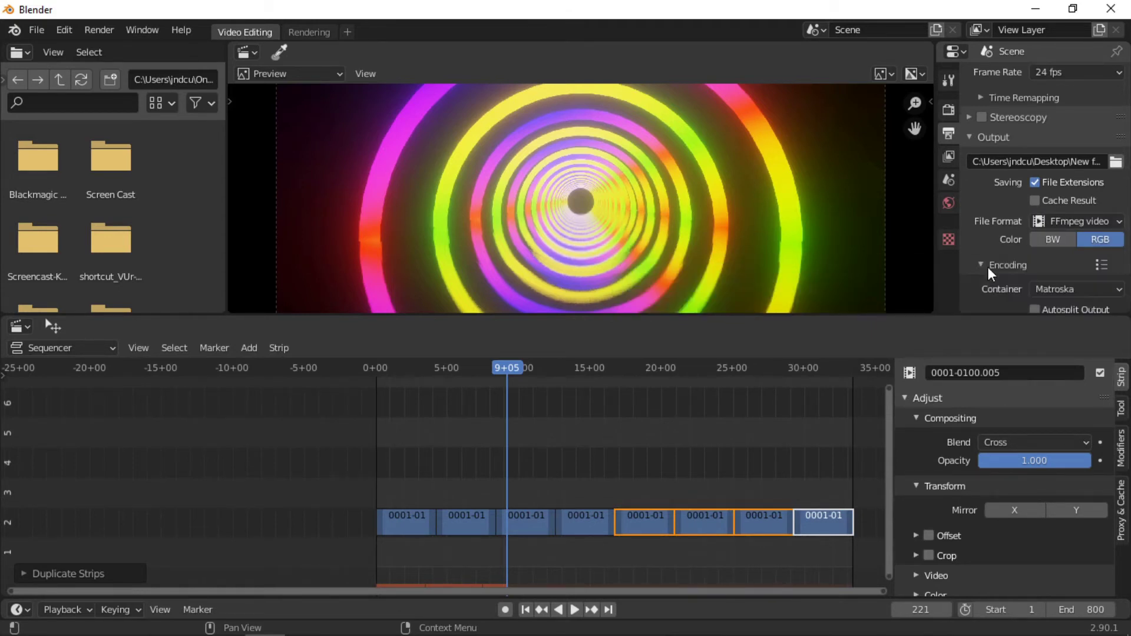
click(1056, 289)
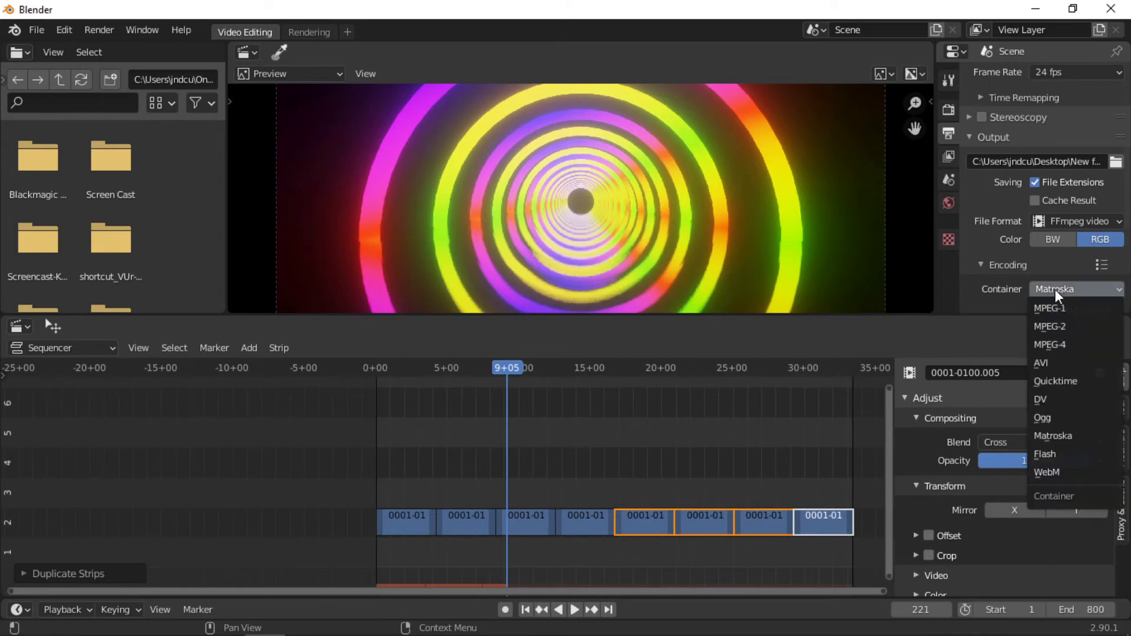
click(1073, 340)
scroll(1052, 270, down, 5)
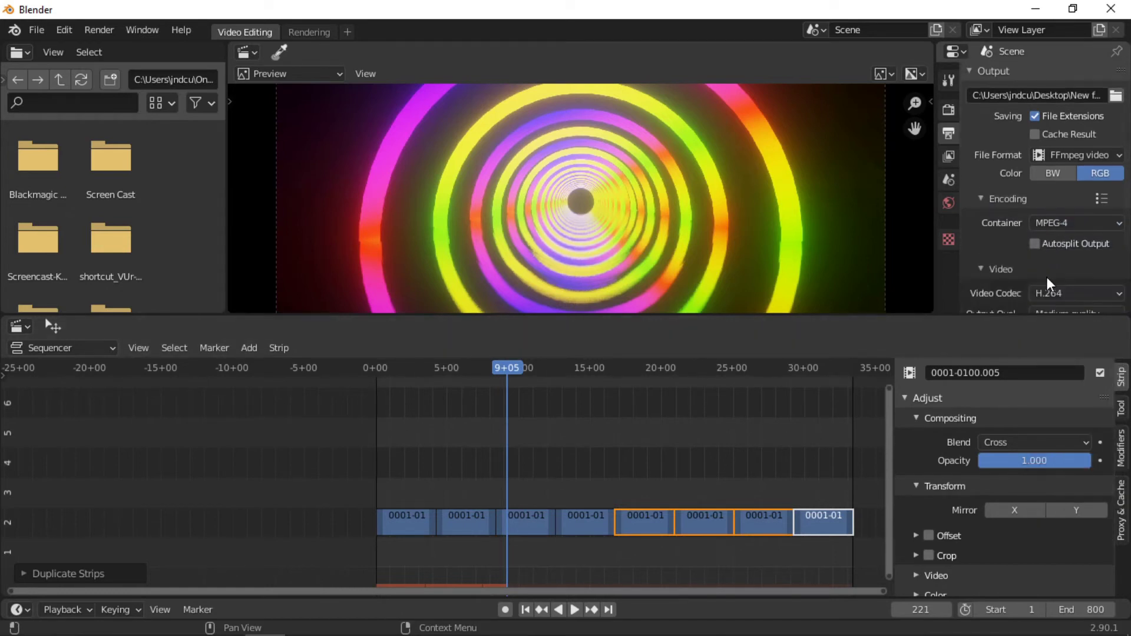
click(1084, 251)
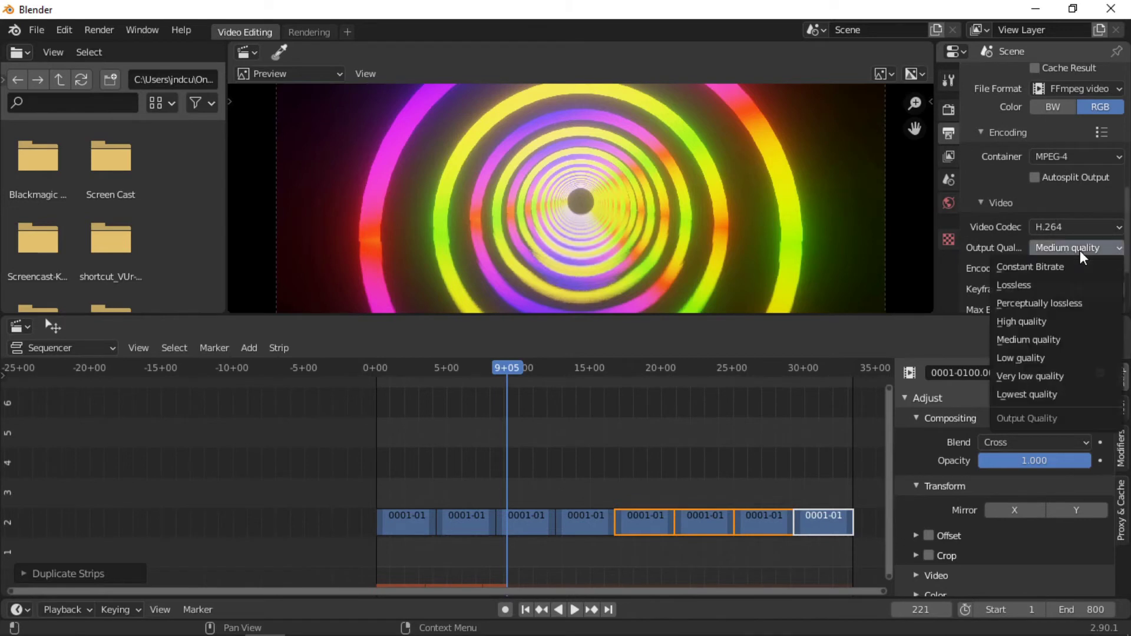
click(1069, 302)
scroll(1027, 258, down, 4)
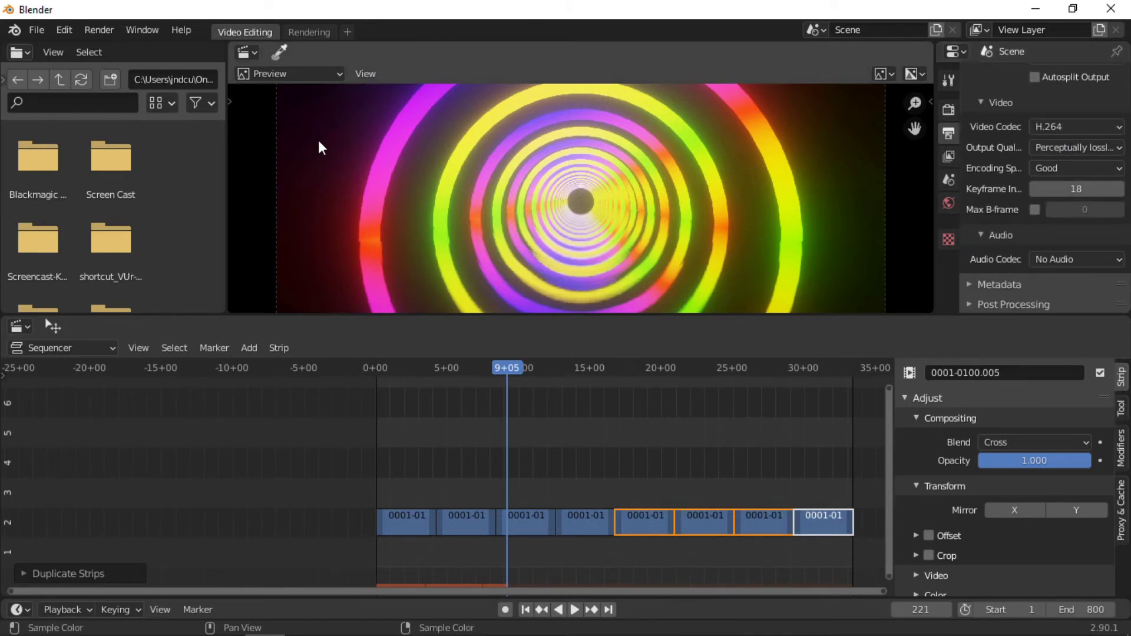
click(100, 31)
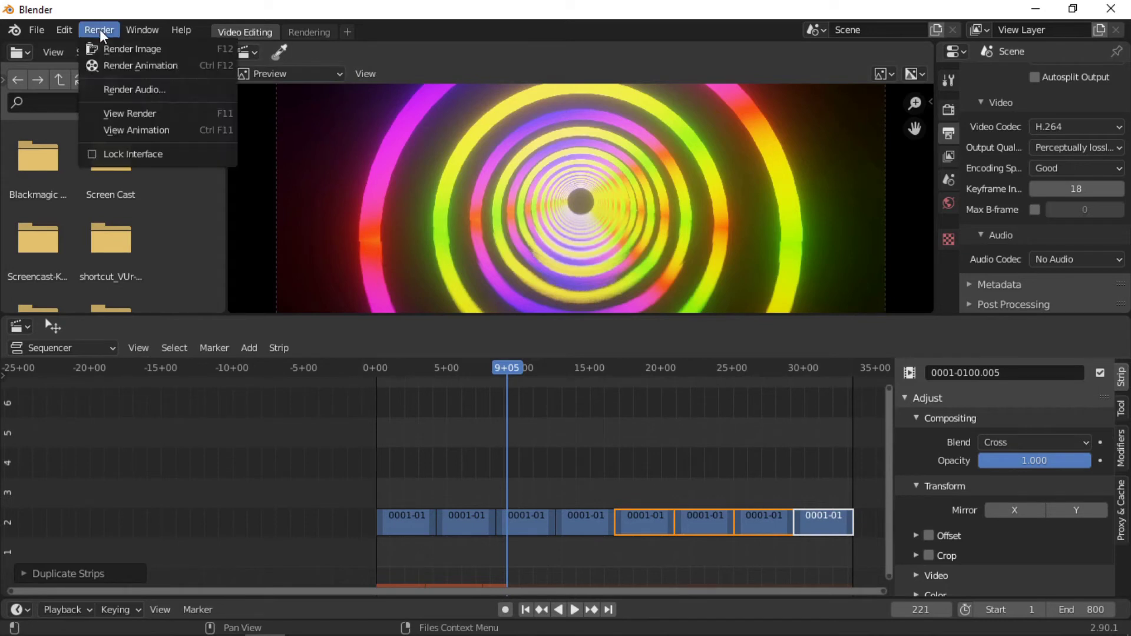
click(153, 68)
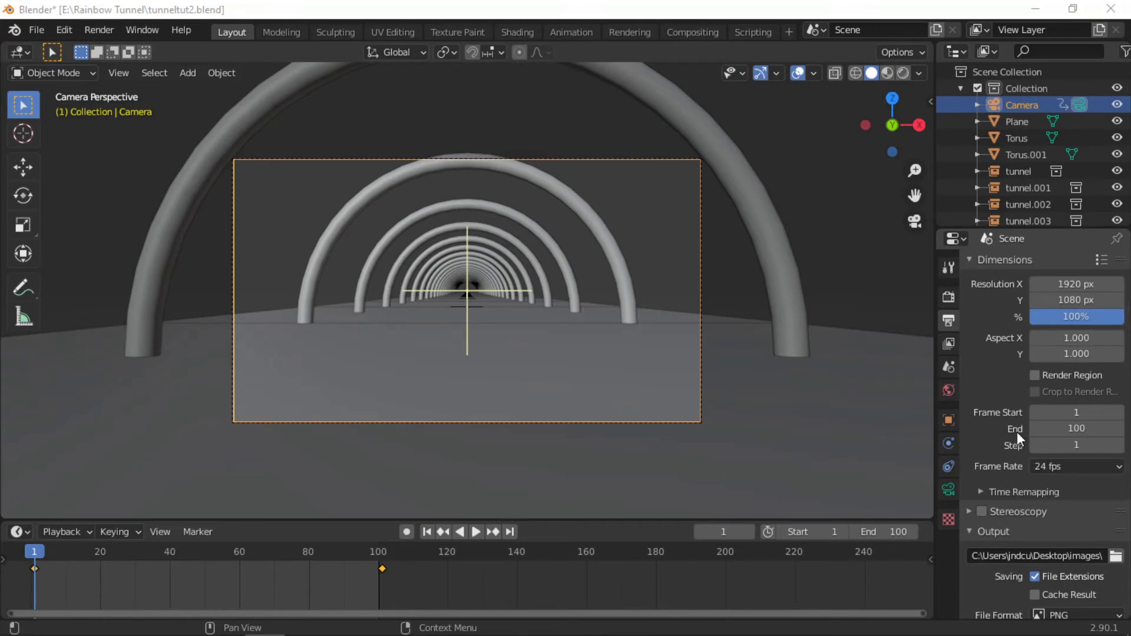
Close the render window and tunnel file, and launch a new General startup scene.
scroll(1035, 426, down, 4)
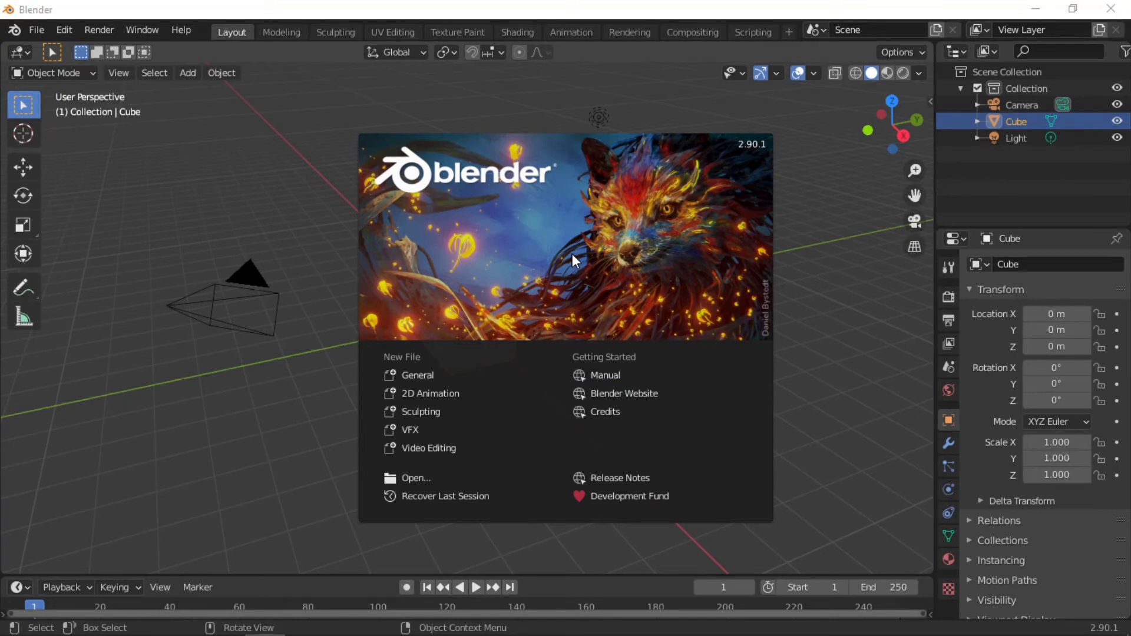
Dismiss the splash screen and add a Video Editing > Video Editing workspace.
click(303, 226)
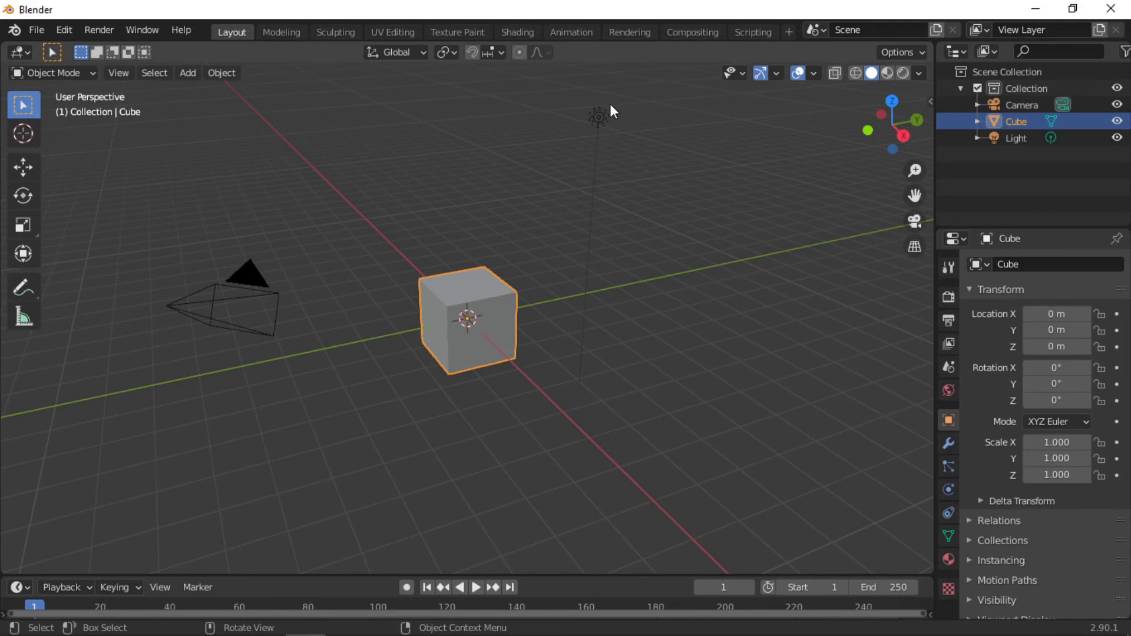
click(793, 30)
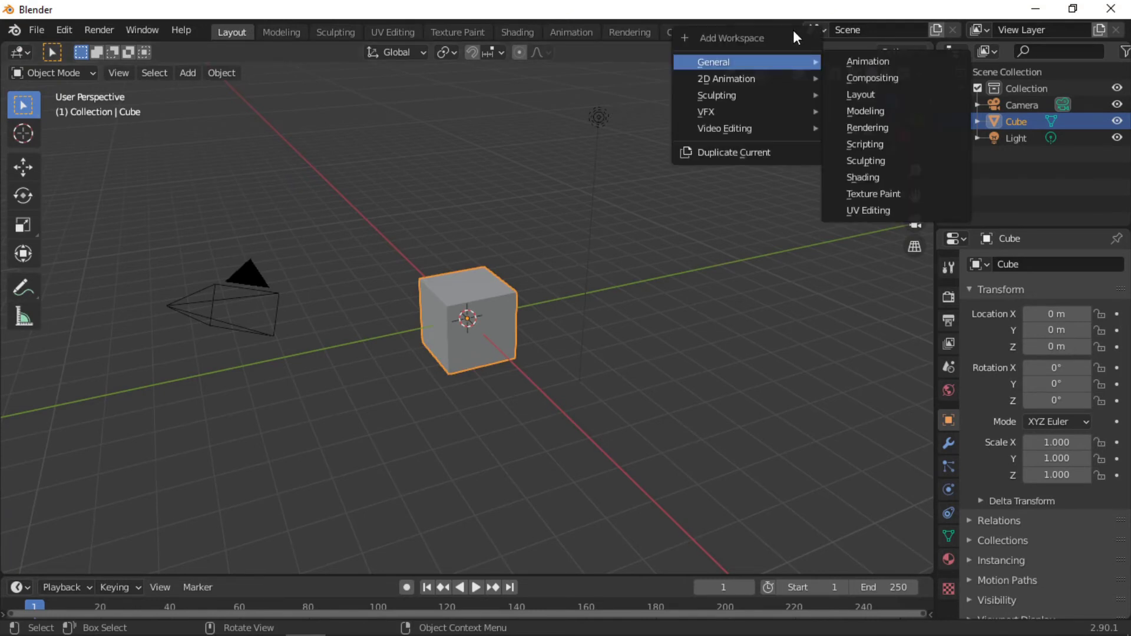
mouse_move(786, 132)
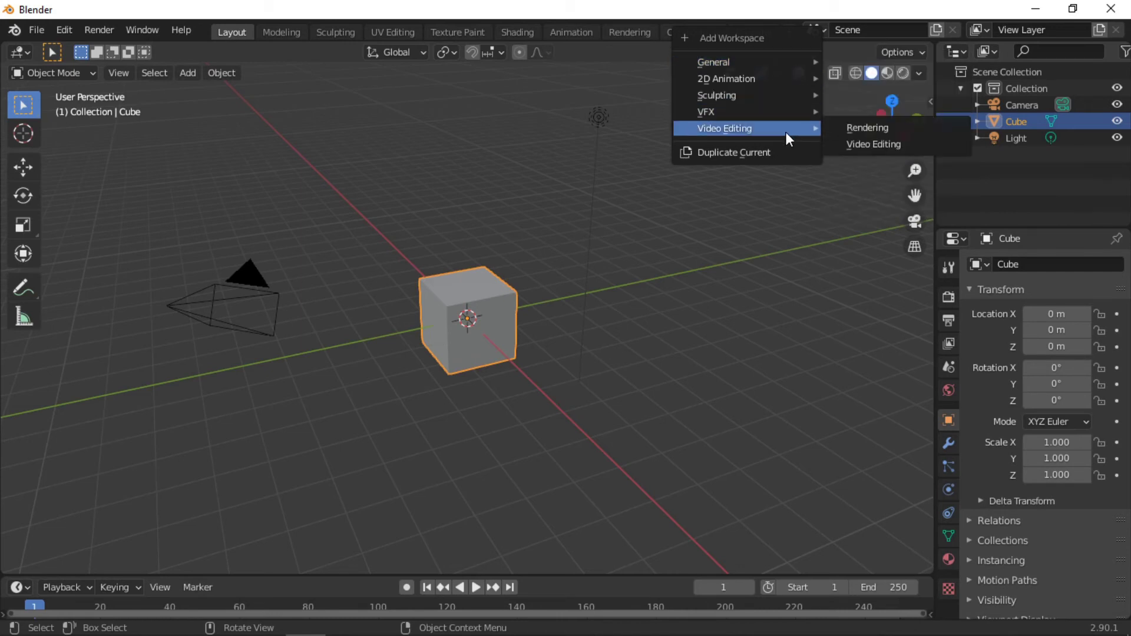
click(877, 144)
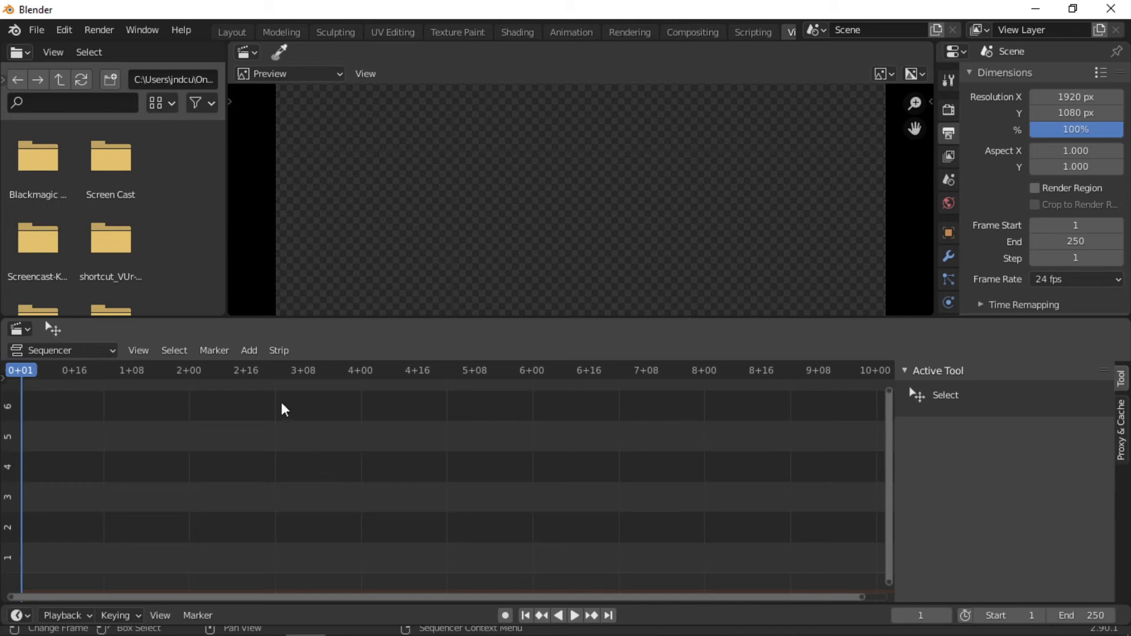
Add an image strip from the Desktop images folder using all frames 0001.png–0100.png.
click(259, 354)
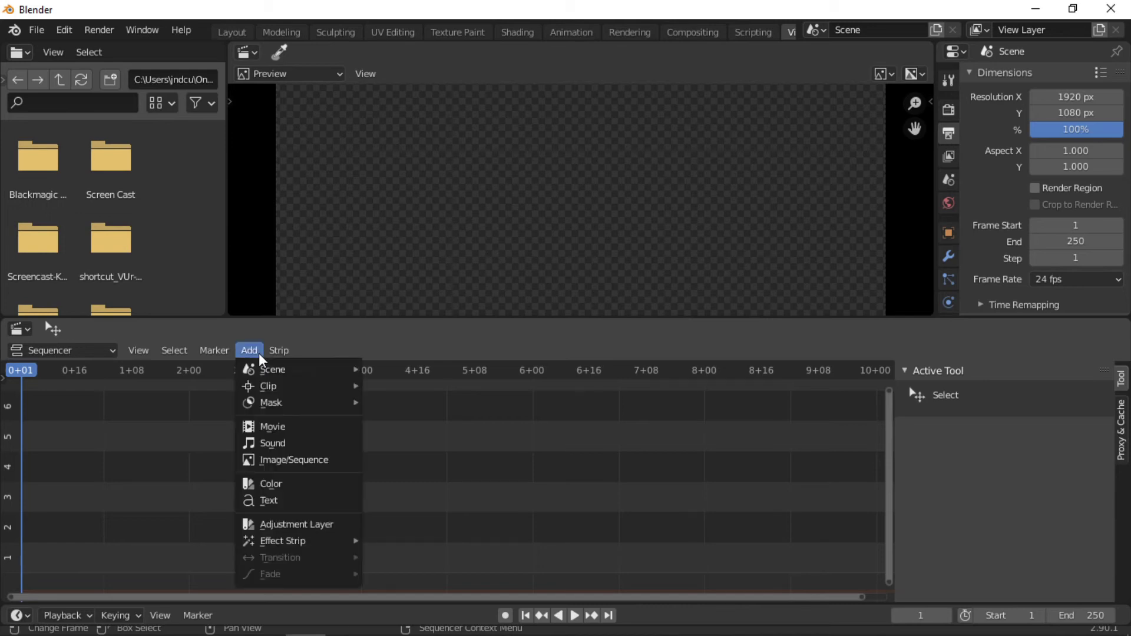
click(299, 460)
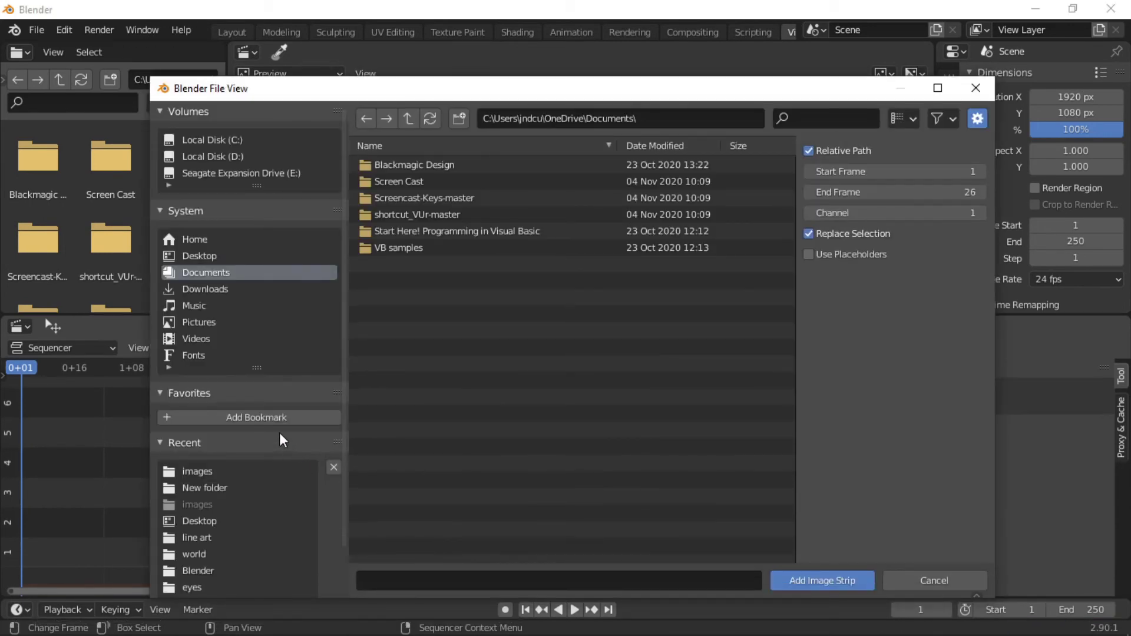
click(210, 520)
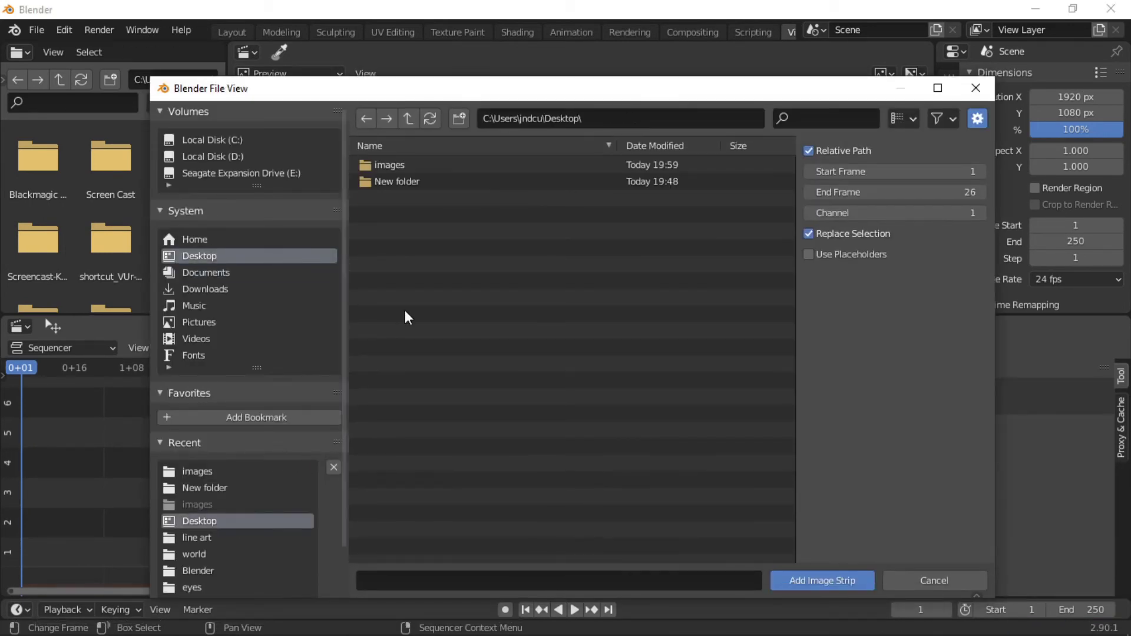
click(392, 165)
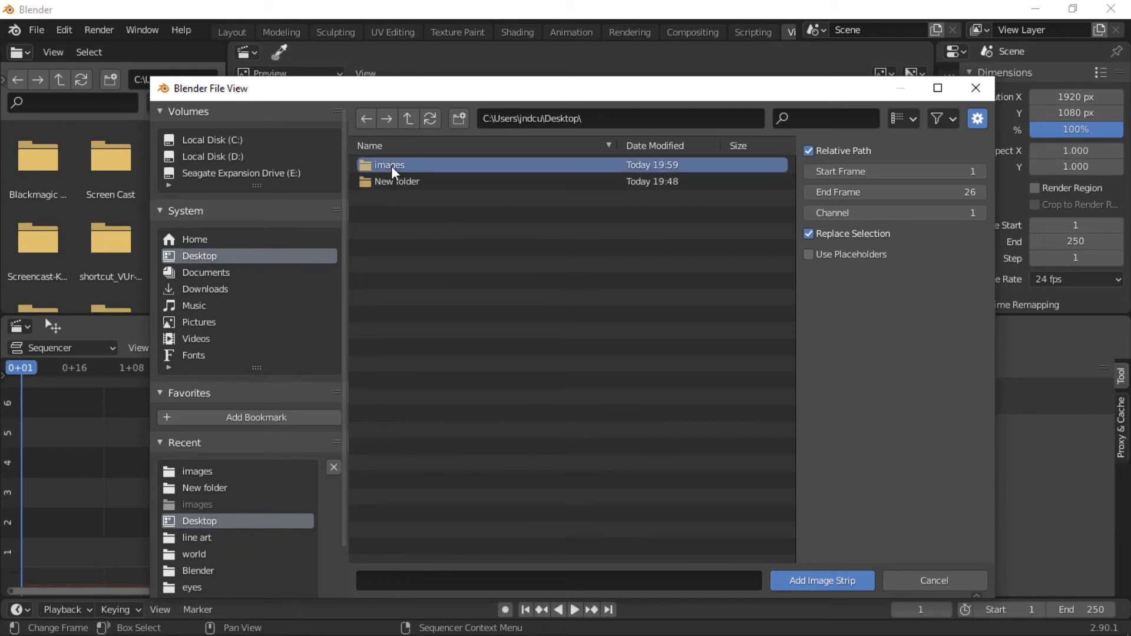
double_click(391, 165)
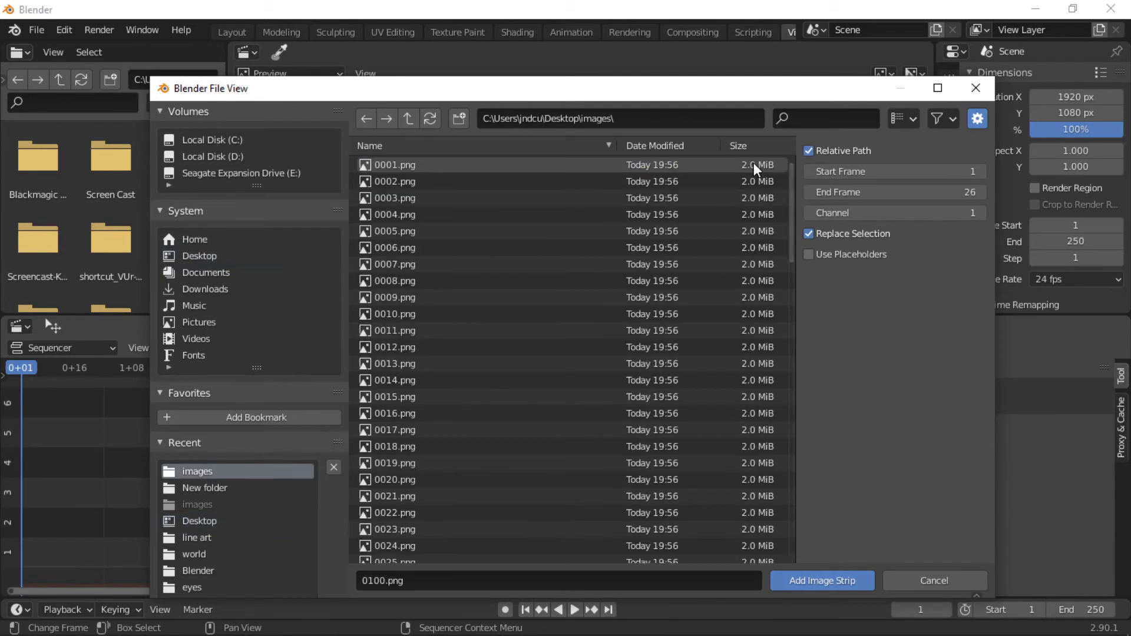
click(755, 165)
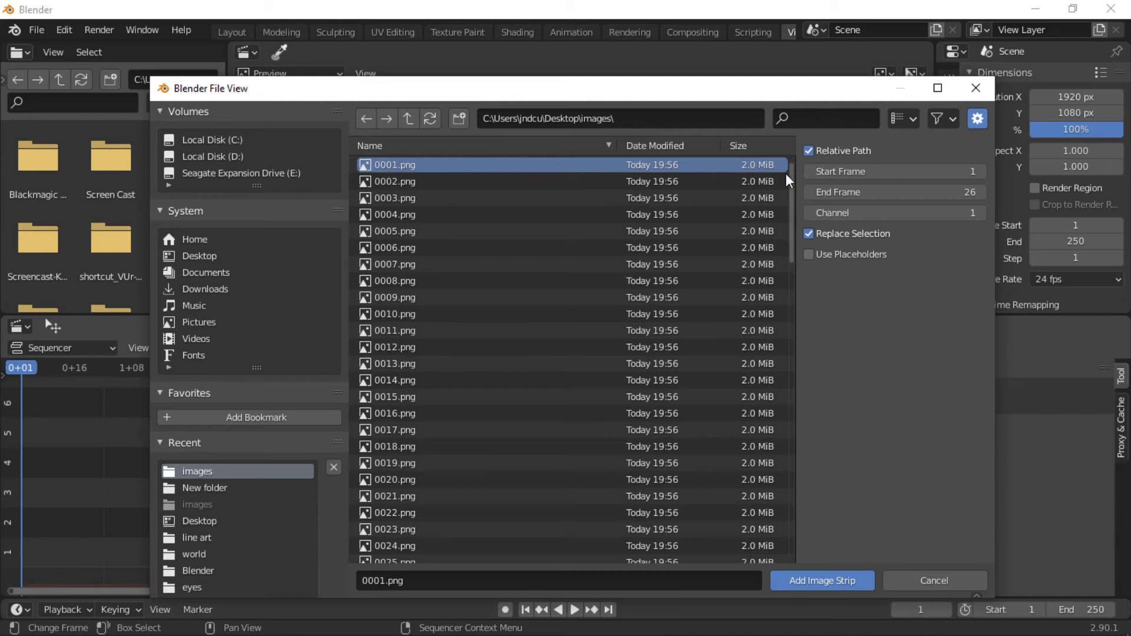
drag(790, 179, 805, 514)
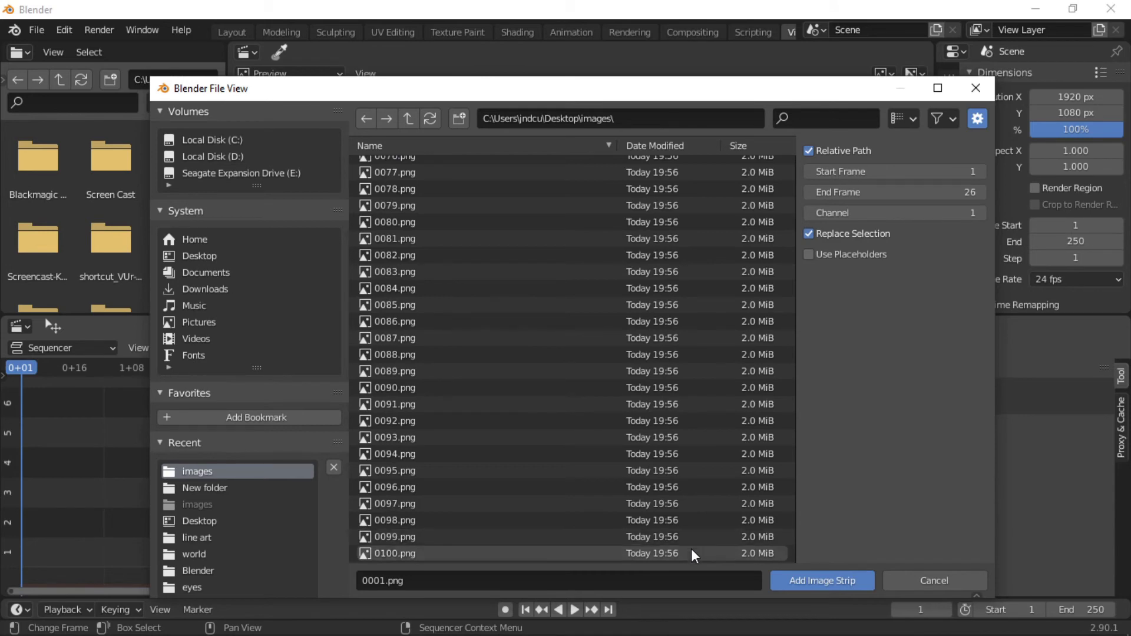
key(a)
click(819, 582)
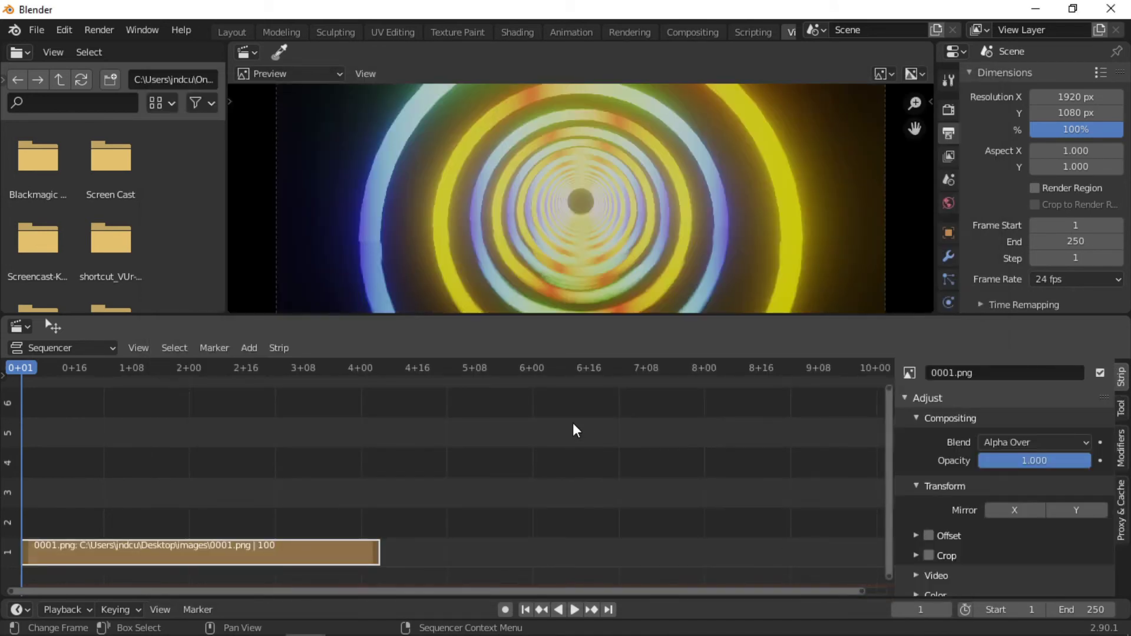
Duplicate the image strip in doubling rounds (1, 2, then 4 copies) to fill channel 1 with eight.
scroll(511, 437, down, 5)
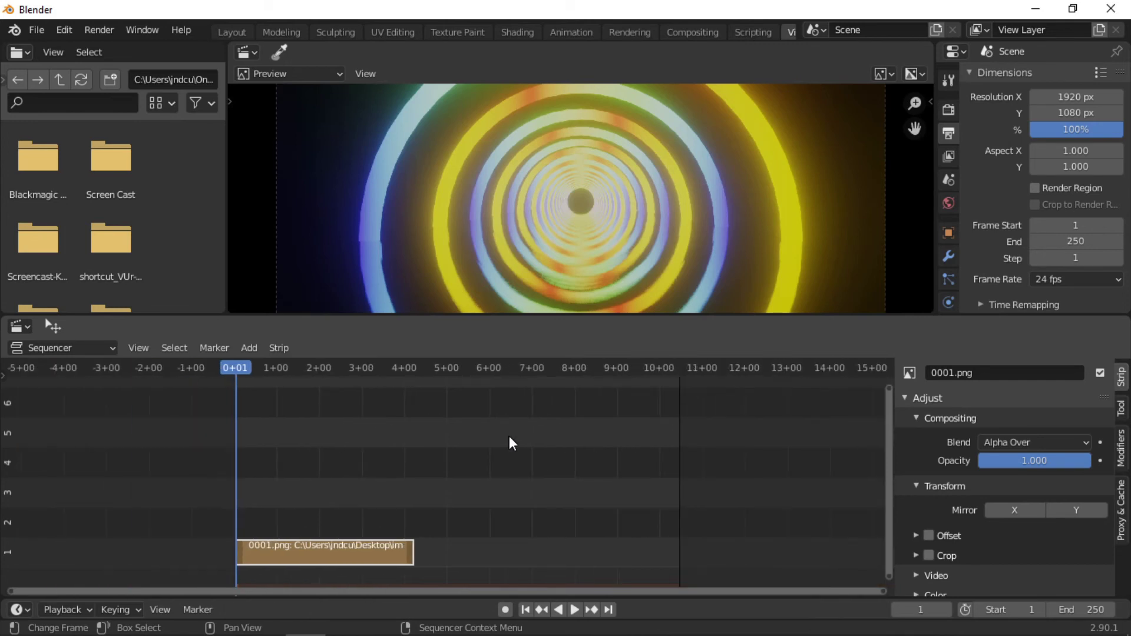
scroll(510, 436, down, 2)
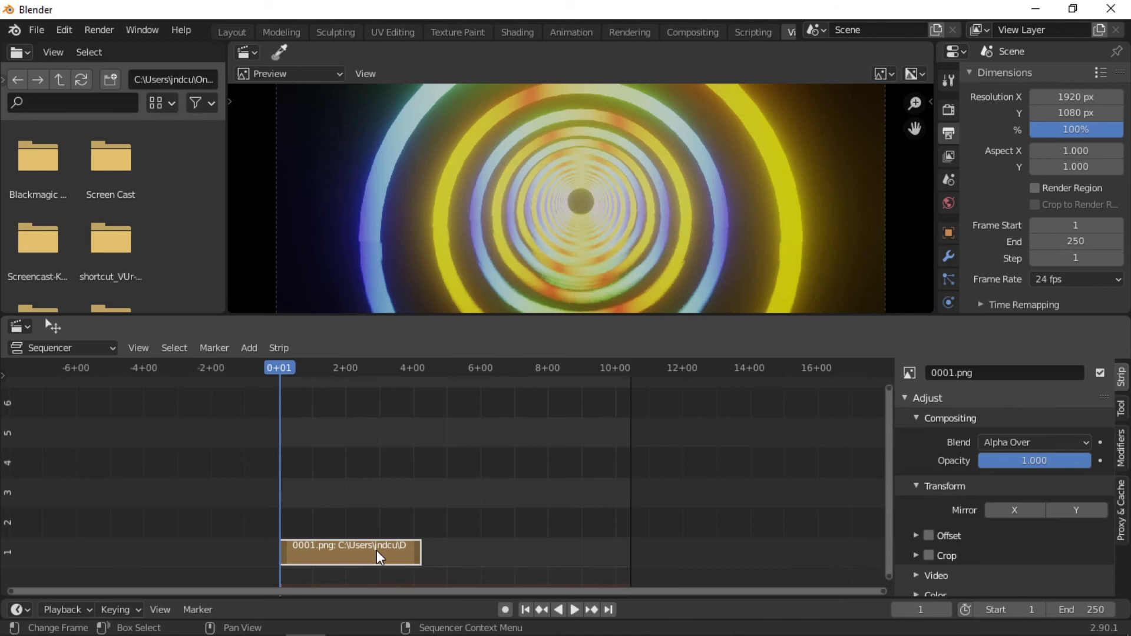
key(shift+d)
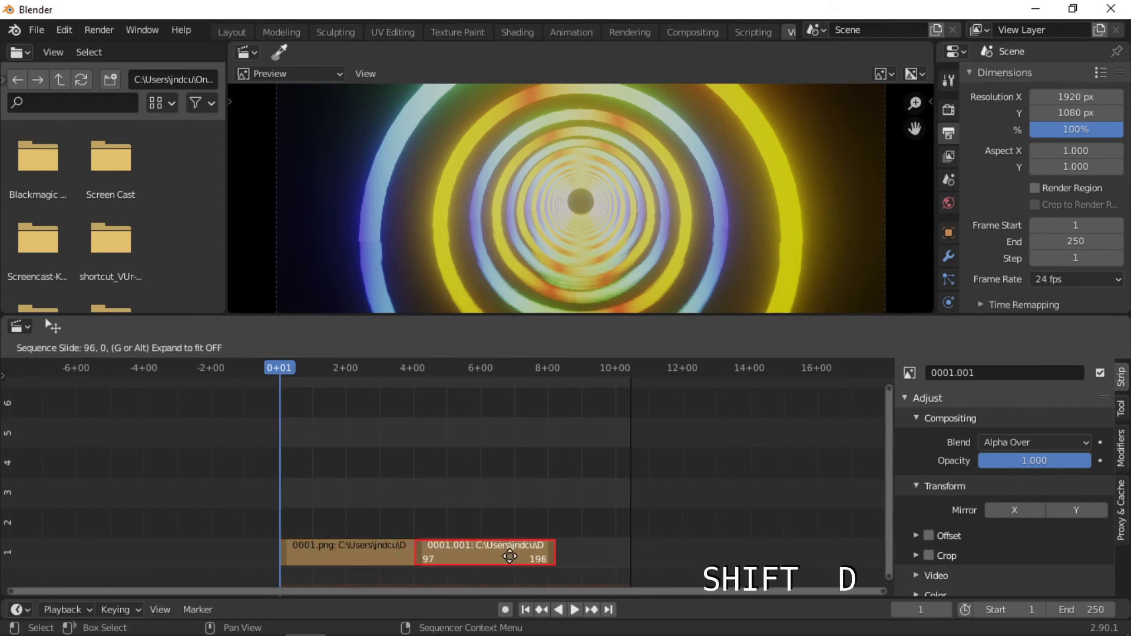
click(511, 558)
key(a)
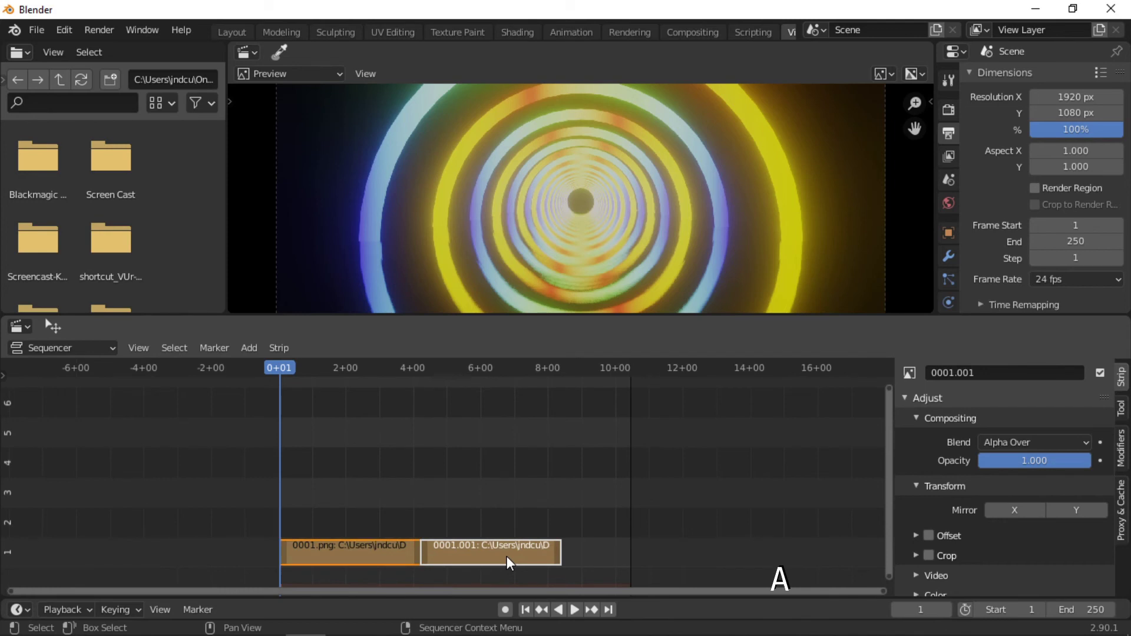
key(shift+d)
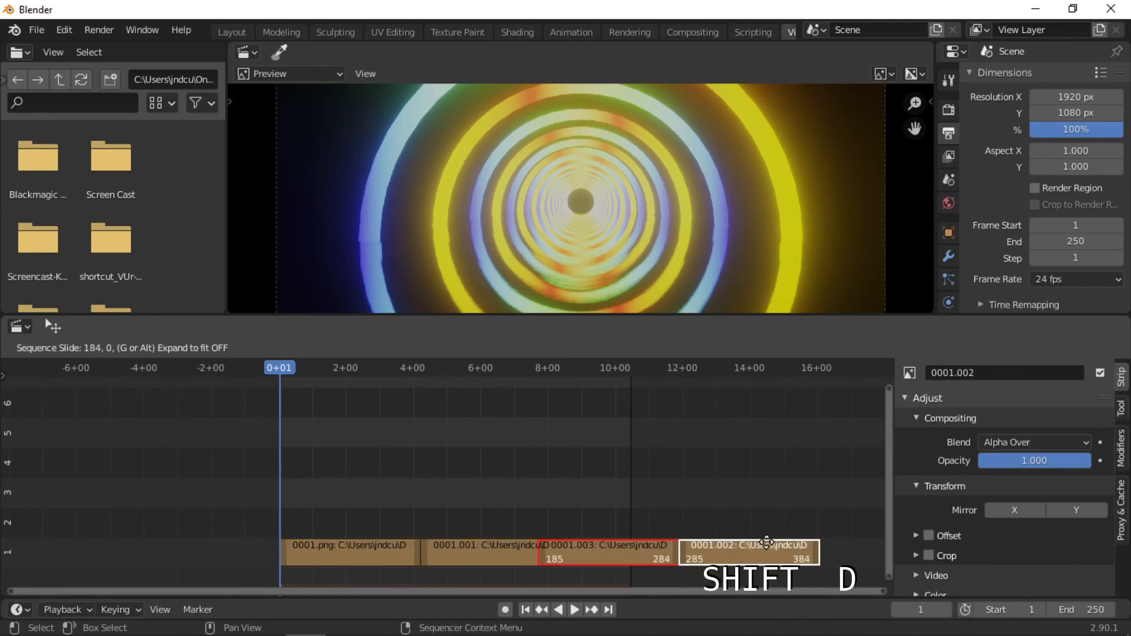
click(784, 565)
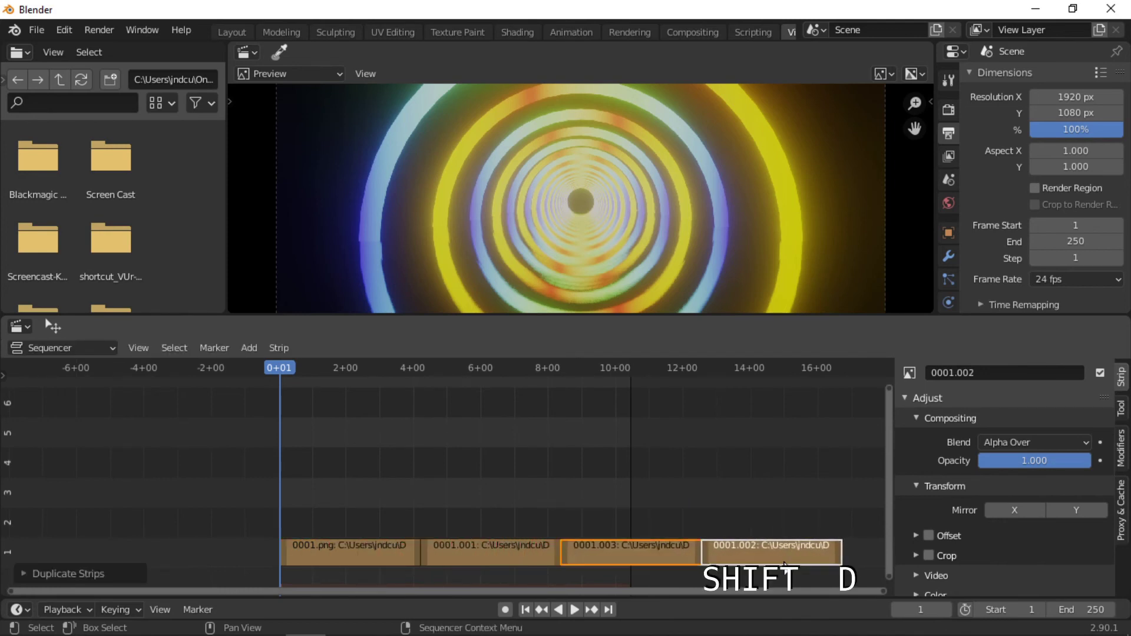
key(a)
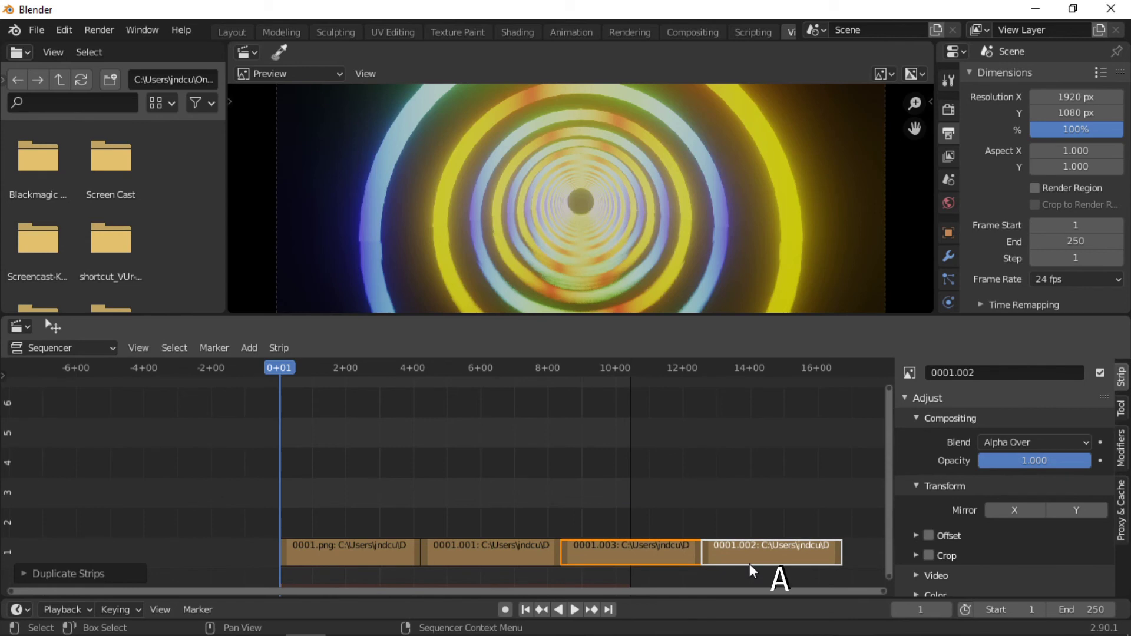
key(a)
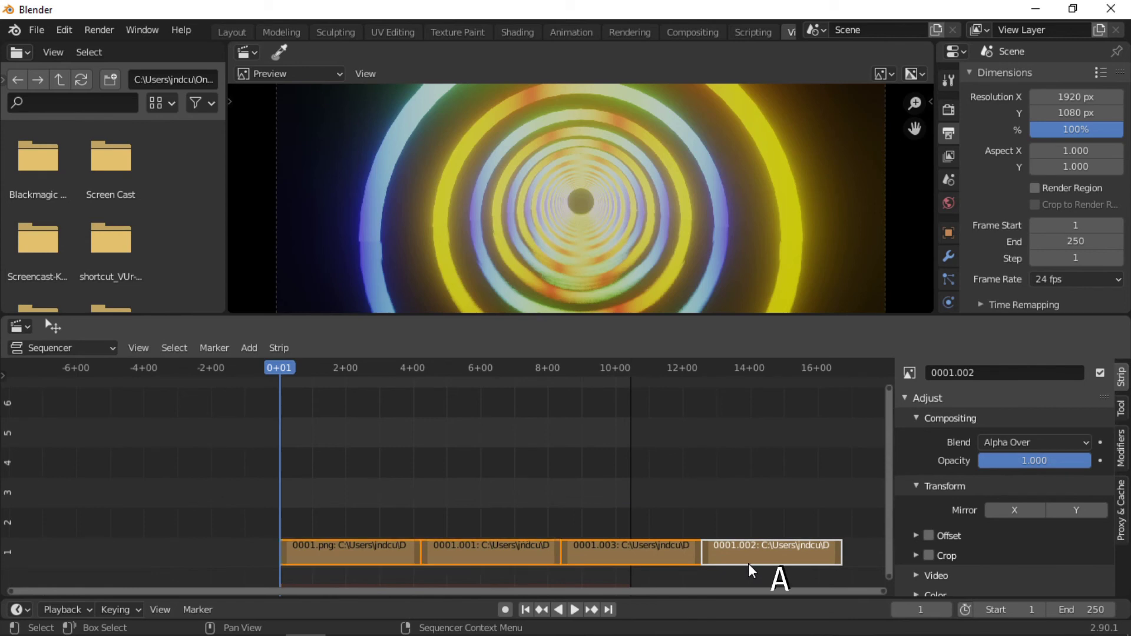
key(shift+d)
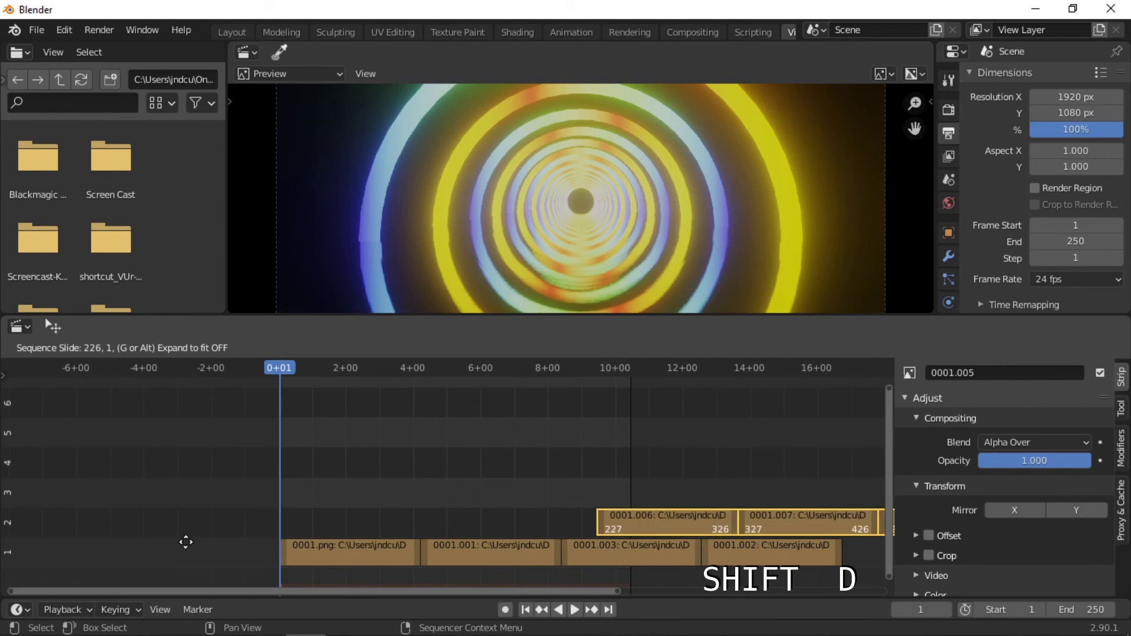
click(361, 567)
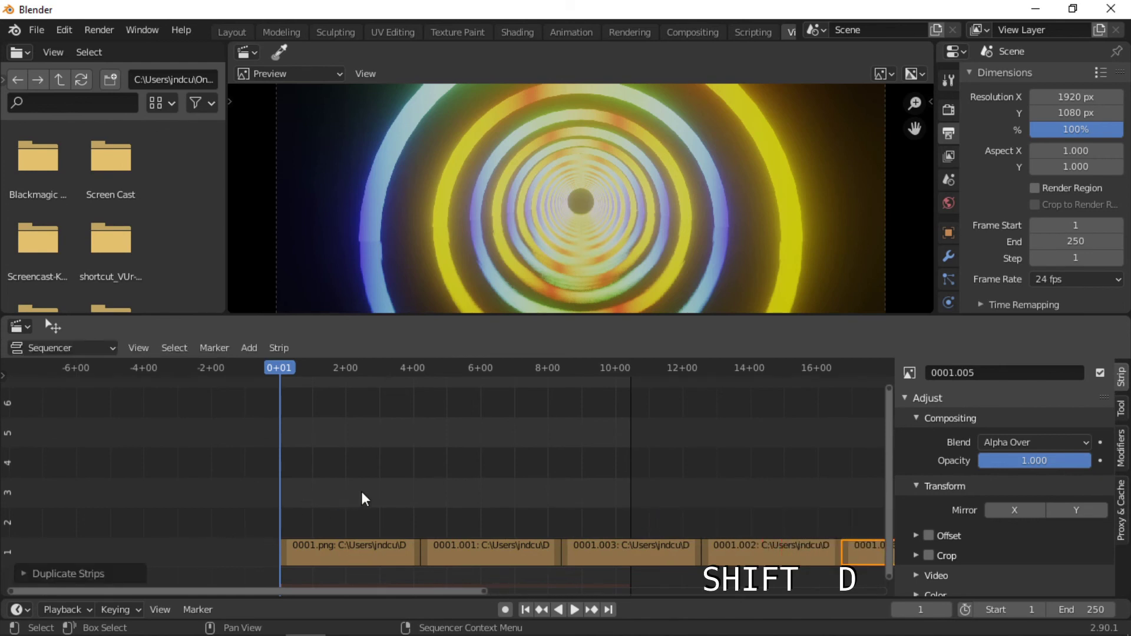
scroll(364, 498, down, 5)
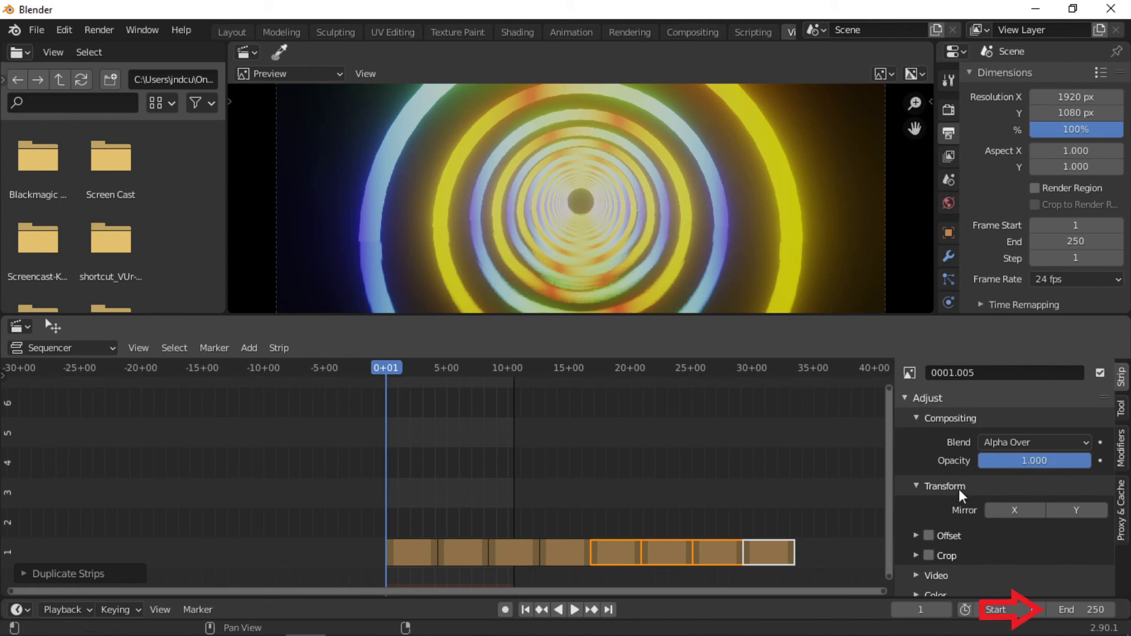
Set the scene end frame to 800.
click(1081, 609)
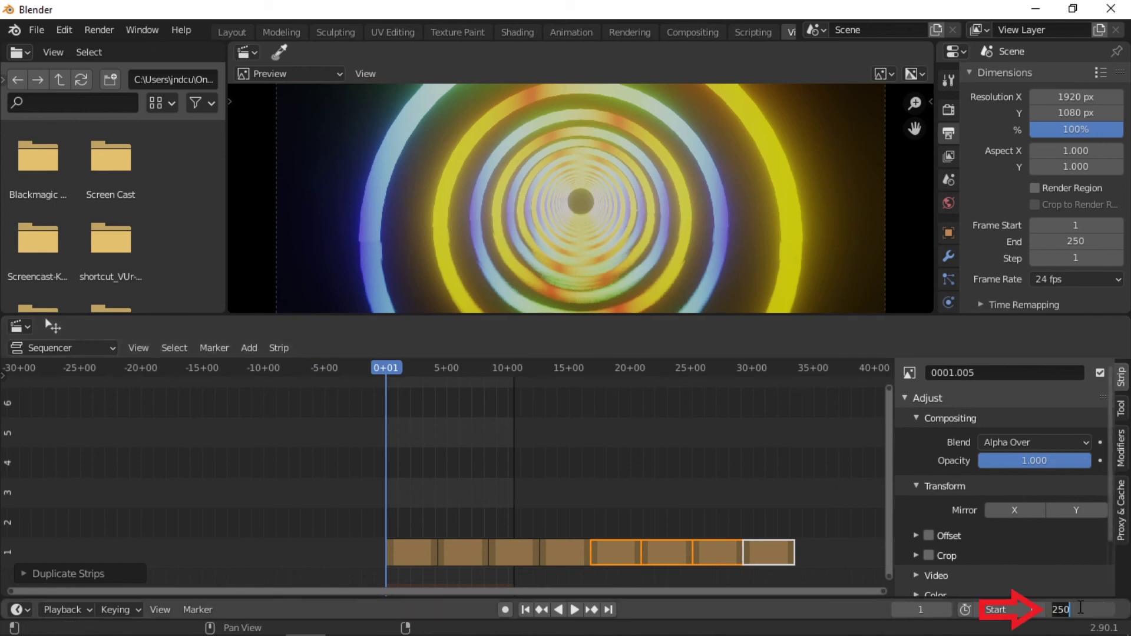
text(800)
key(Return)
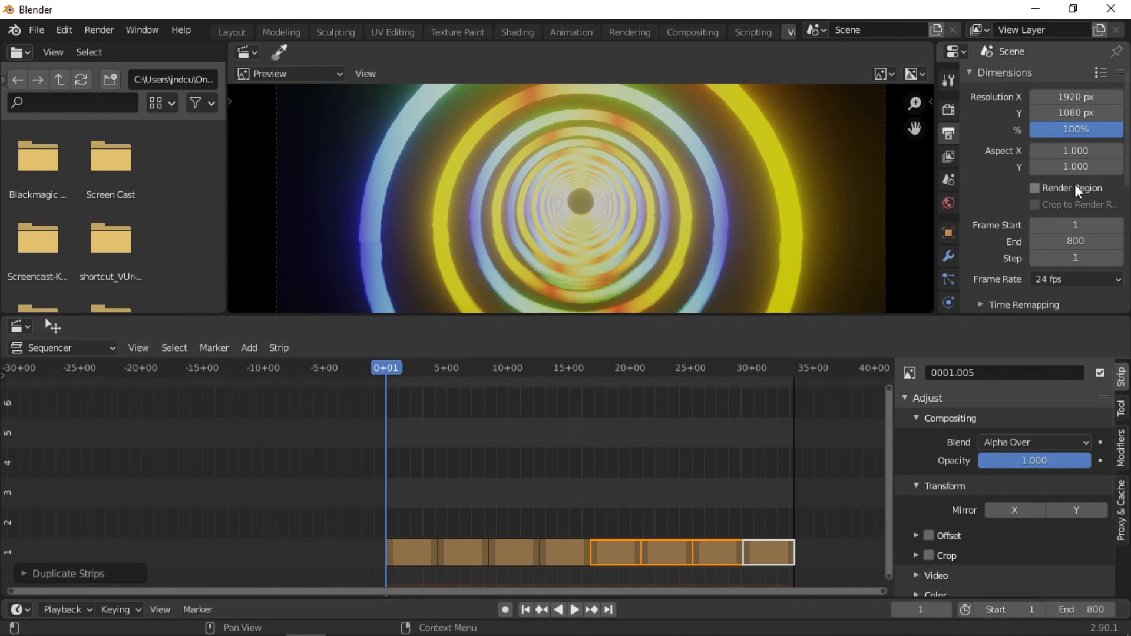
Set the frame rate to 30 fps and the render output folder to the Desktop.
click(1073, 281)
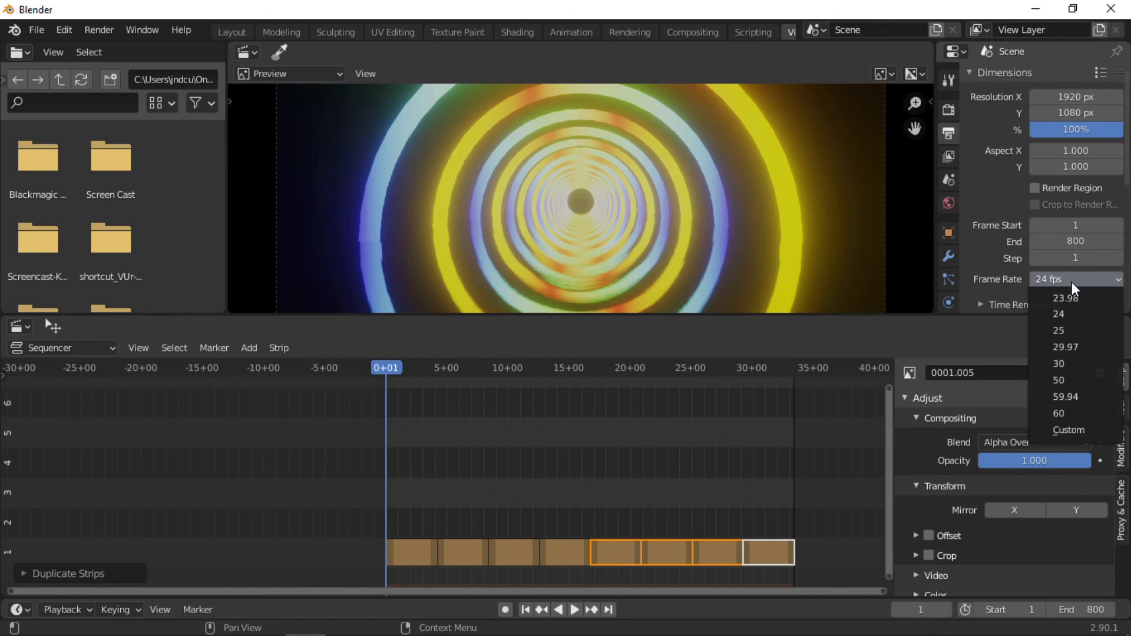
click(1081, 363)
scroll(1030, 233, down, 5)
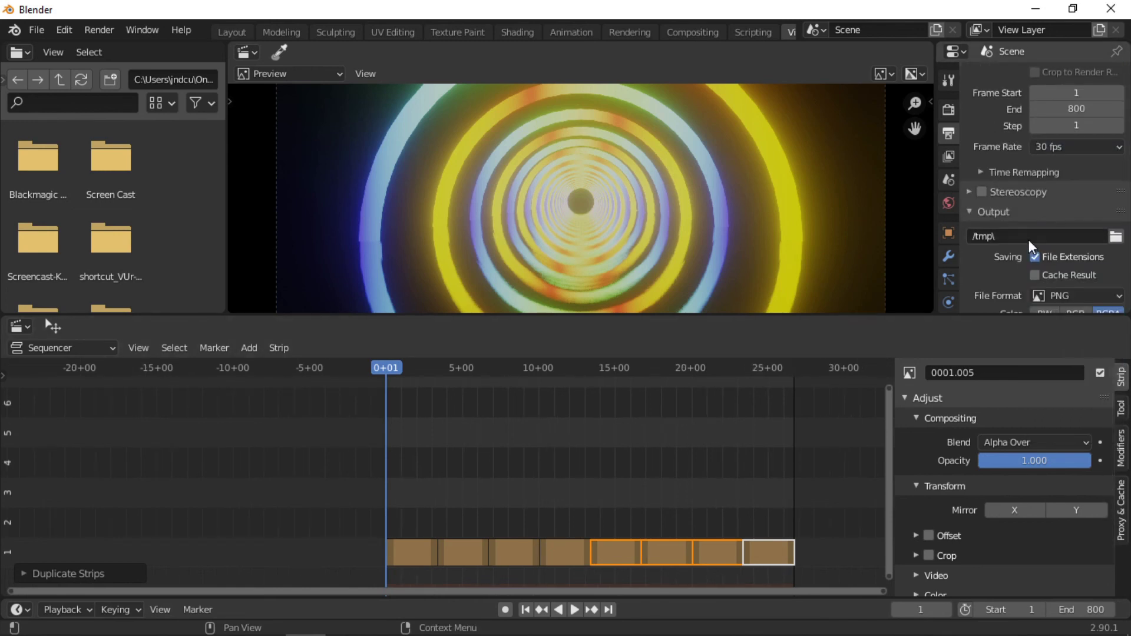
click(1115, 237)
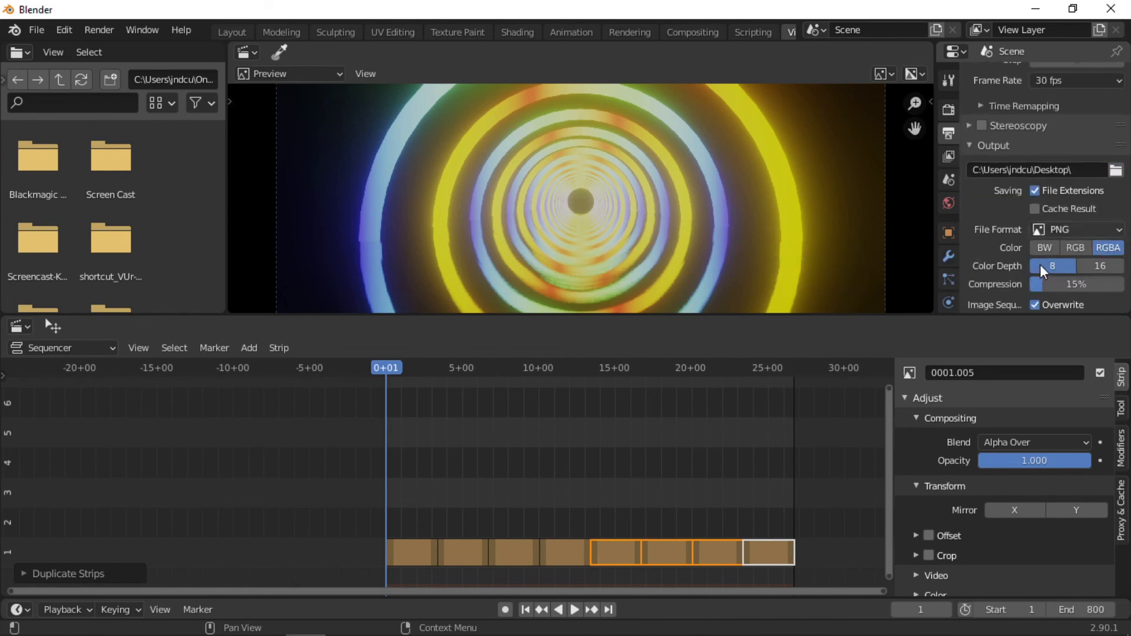
Change the output file format to FFmpeg video and bring up its Encoding container options, currently Matroska.
click(1087, 232)
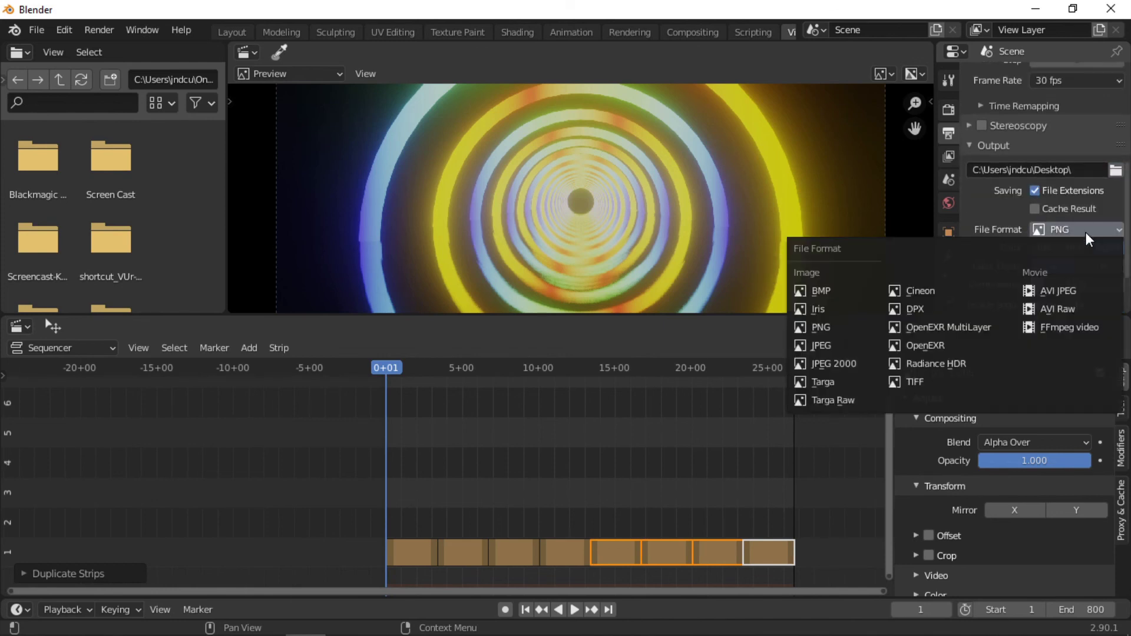
click(1070, 331)
scroll(1051, 267, down, 1)
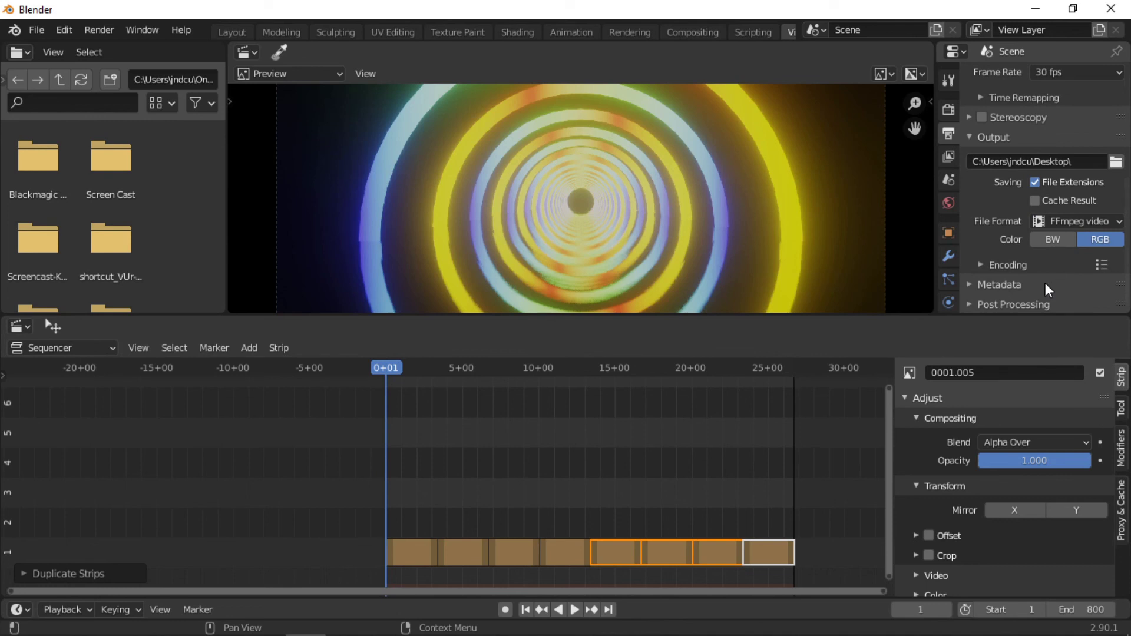
click(976, 268)
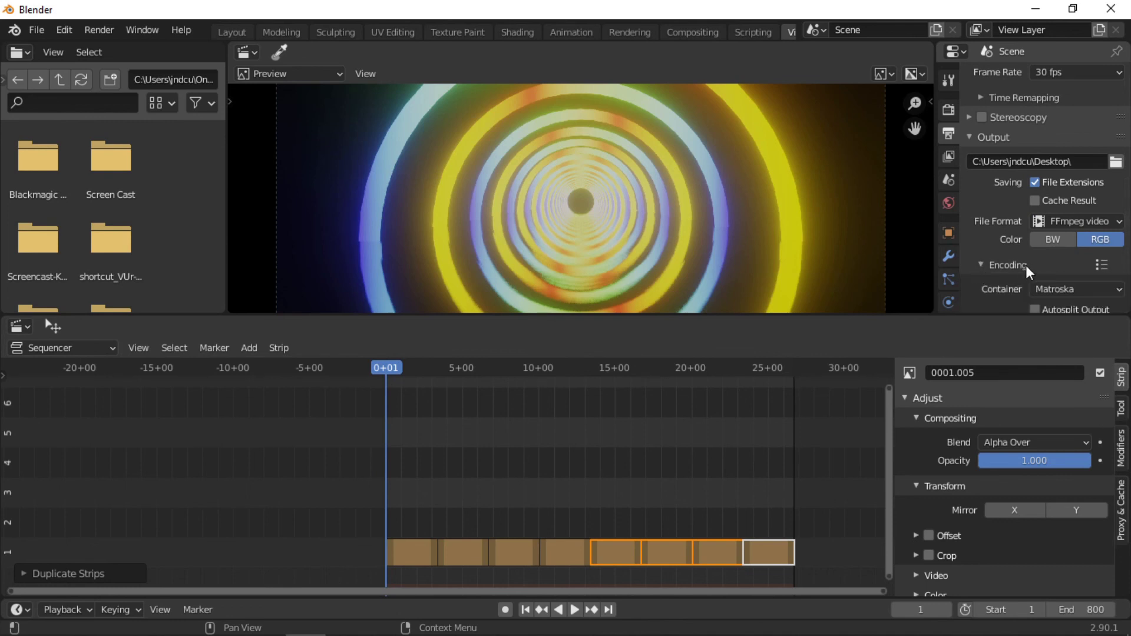
click(1074, 288)
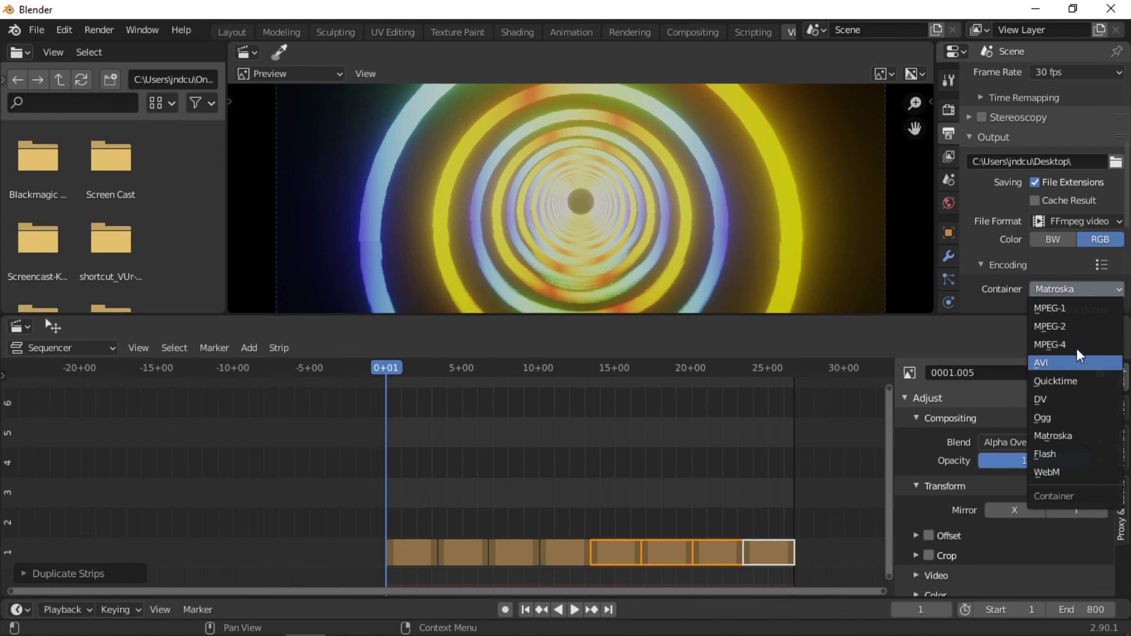